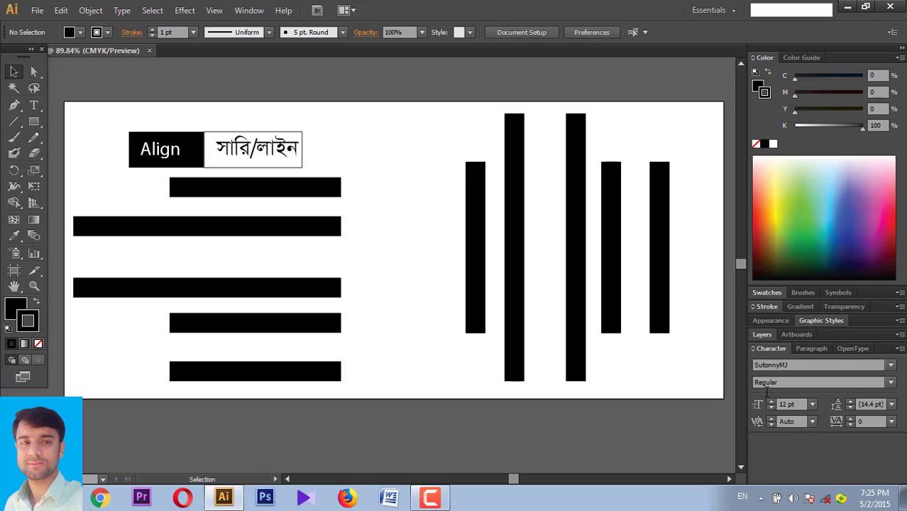
- Open the Align panel from the Window menu so it docks beside the bar shapes
{"action": "left_click", "coordinate": [258, 15]}
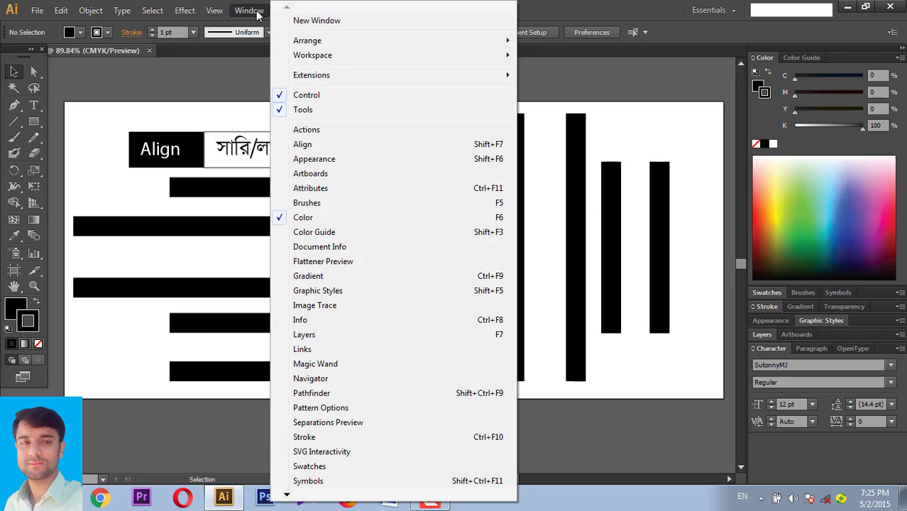
{"action": "left_click", "coordinate": [302, 144]}
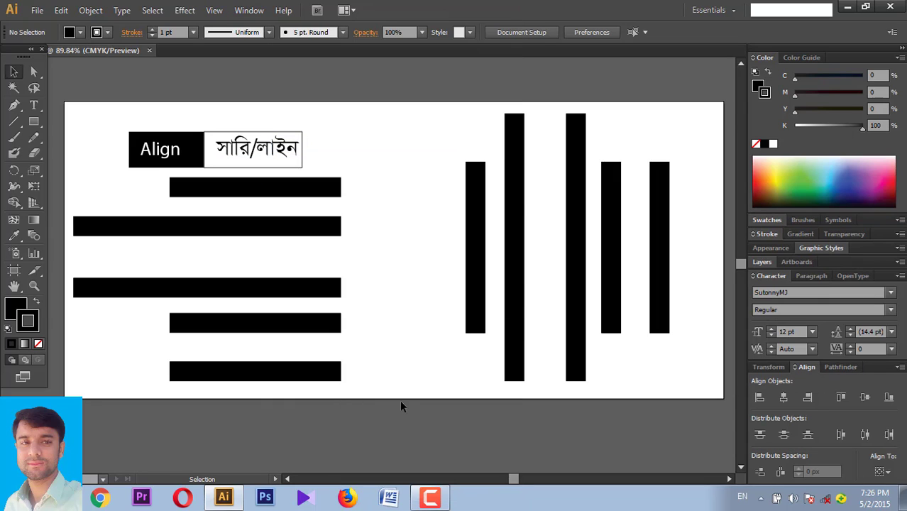
- Align the five horizontal bars left, then centre, and finally right, then deselect
{"action": "left_click_drag", "start_coordinate": [395, 393], "coordinate": [280, 189]}
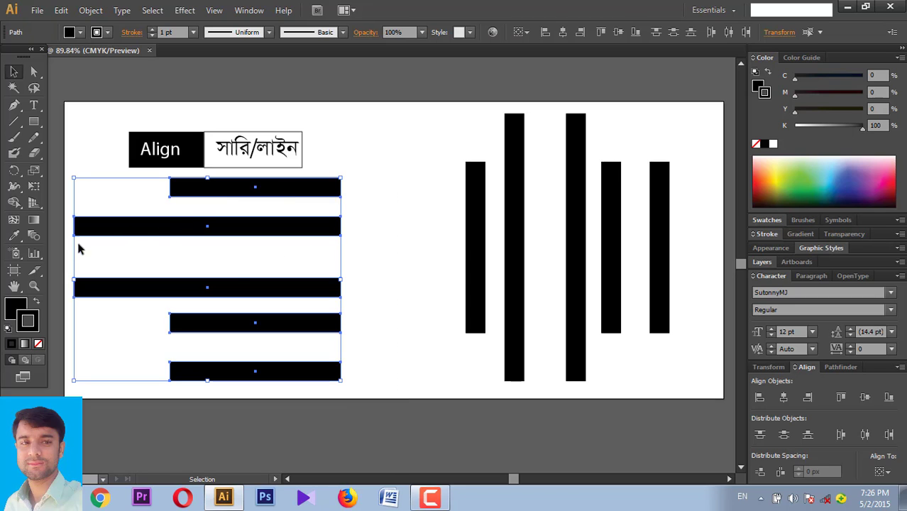
{"action": "left_click", "coordinate": [759, 400]}
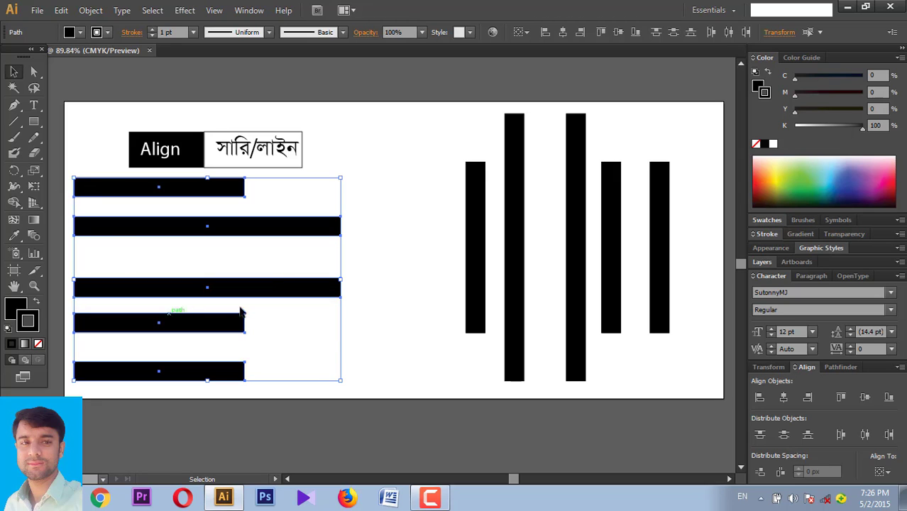
{"action": "left_click_drag", "start_coordinate": [348, 396], "coordinate": [127, 182]}
{"action": "left_click", "coordinate": [784, 400]}
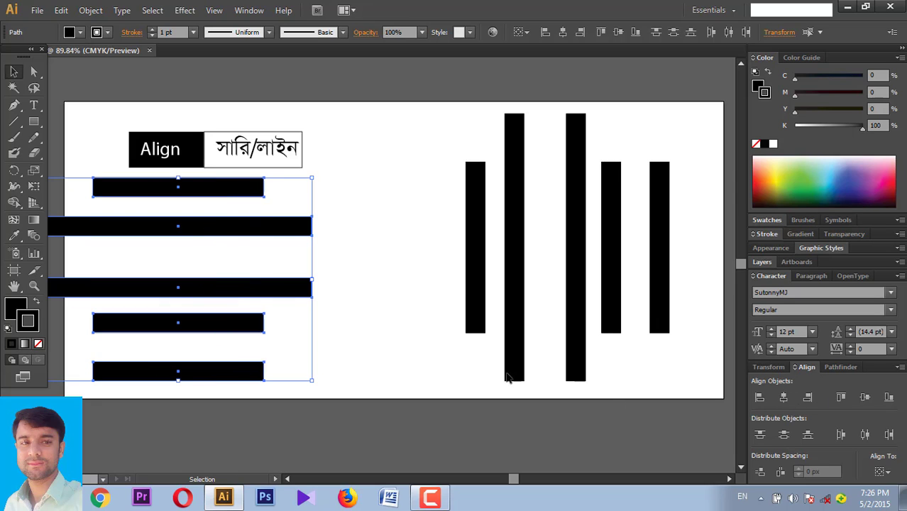
{"action": "mouse_move", "coordinate": [386, 396]}
{"action": "left_mouse_down"}
{"action": "mouse_move", "coordinate": [200, 229]}
{"action": "mouse_move", "coordinate": [161, 179]}
{"action": "left_mouse_up"}
{"action": "left_click", "coordinate": [808, 399]}
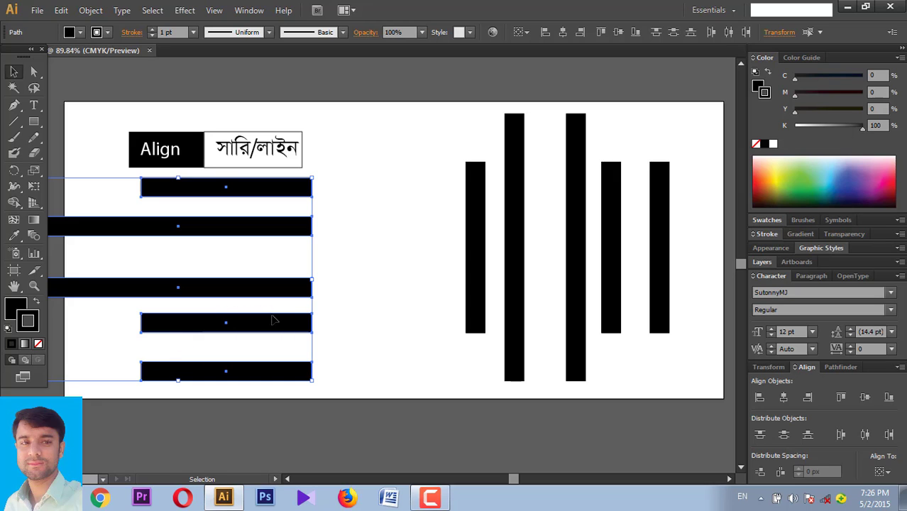
{"action": "left_click", "coordinate": [341, 225]}
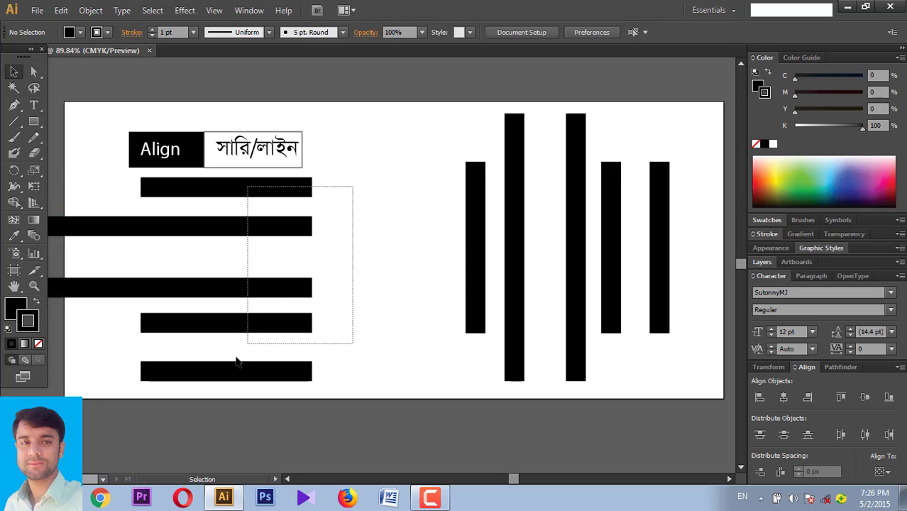
- Select the five vertical bars and align them along their tops
{"action": "left_click_drag", "start_coordinate": [353, 190], "coordinate": [221, 383]}
{"action": "left_click_drag", "start_coordinate": [355, 389], "coordinate": [201, 217]}
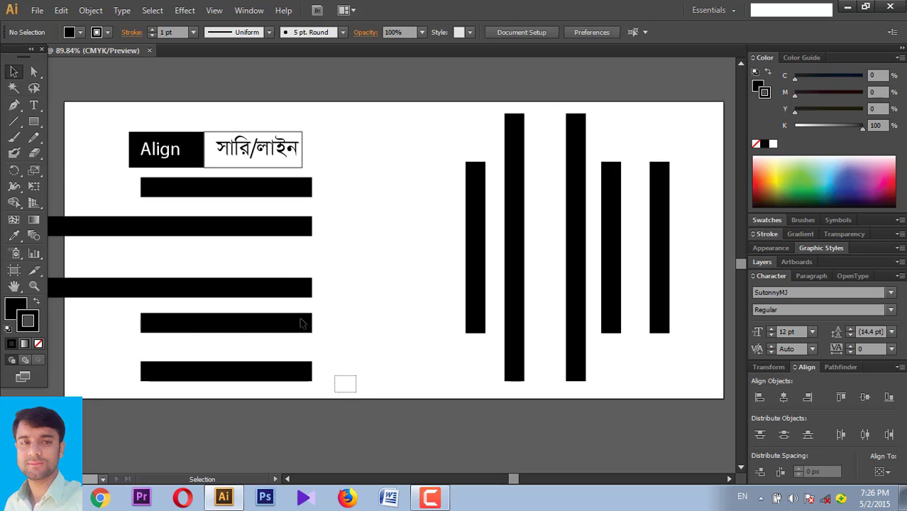
{"action": "left_click", "coordinate": [377, 285]}
{"action": "left_click_drag", "start_coordinate": [412, 247], "coordinate": [686, 270]}
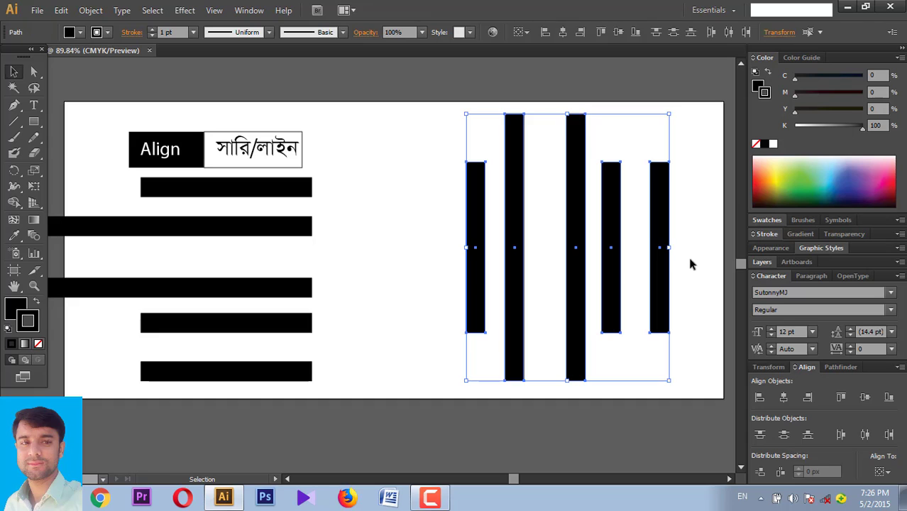
{"action": "left_click", "coordinate": [687, 254]}
{"action": "mouse_move", "coordinate": [490, 242]}
{"action": "left_mouse_down"}
{"action": "mouse_move", "coordinate": [415, 234]}
{"action": "mouse_move", "coordinate": [689, 267]}
{"action": "left_mouse_up"}
{"action": "left_click", "coordinate": [385, 214]}
{"action": "left_click", "coordinate": [842, 398]}
- Re-align the vertical bars to their vertical centres, then to their bottoms
{"action": "left_click_drag", "start_coordinate": [405, 185], "coordinate": [686, 202]}
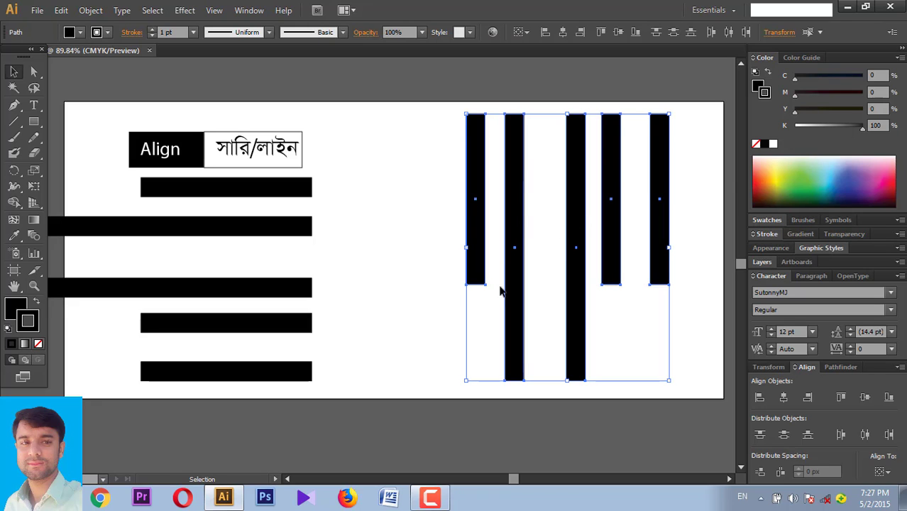
{"action": "left_click", "coordinate": [429, 221]}
{"action": "left_click_drag", "start_coordinate": [402, 204], "coordinate": [684, 215]}
{"action": "left_click", "coordinate": [865, 400]}
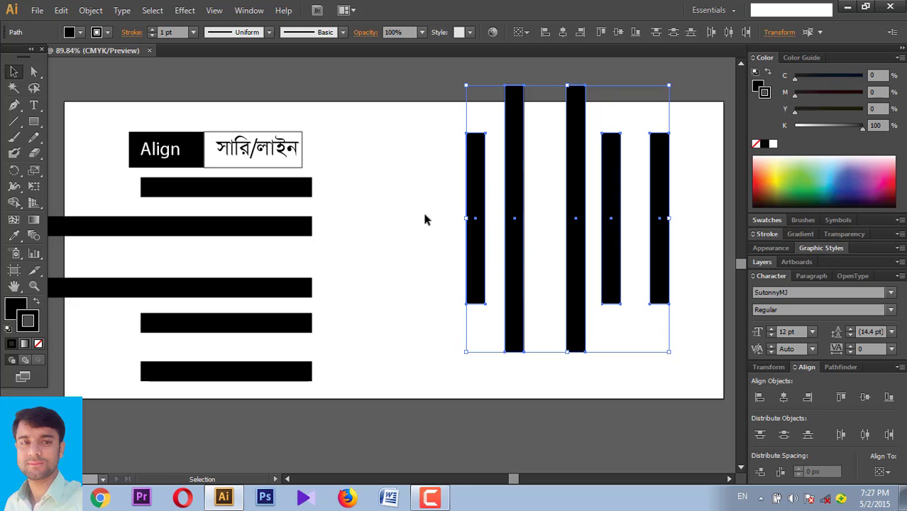
{"action": "left_click_drag", "start_coordinate": [424, 219], "coordinate": [681, 259]}
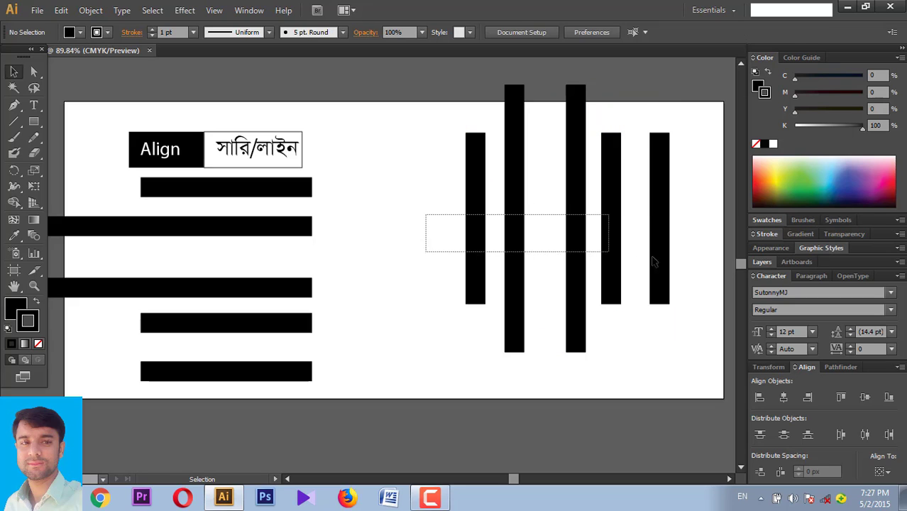
{"action": "left_click", "coordinate": [888, 399]}
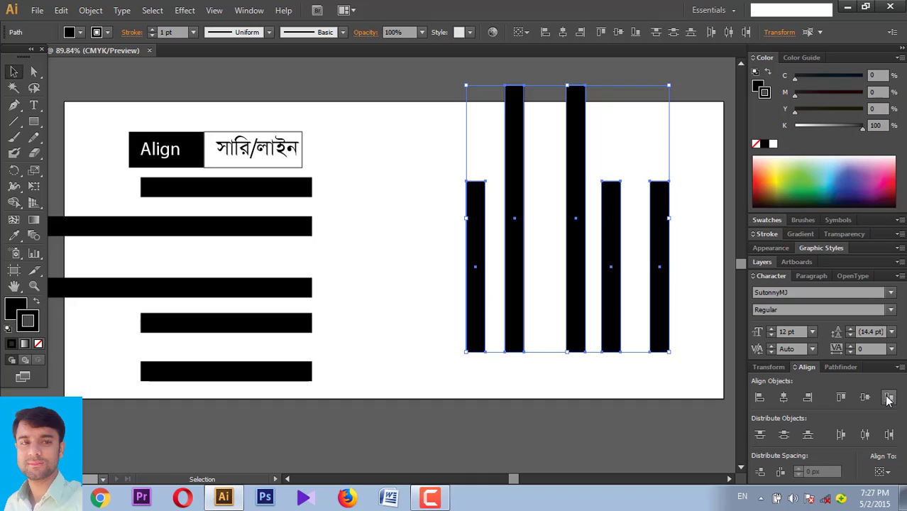
- Marquee-select the five horizontal bars on the left
{"action": "left_click", "coordinate": [638, 369]}
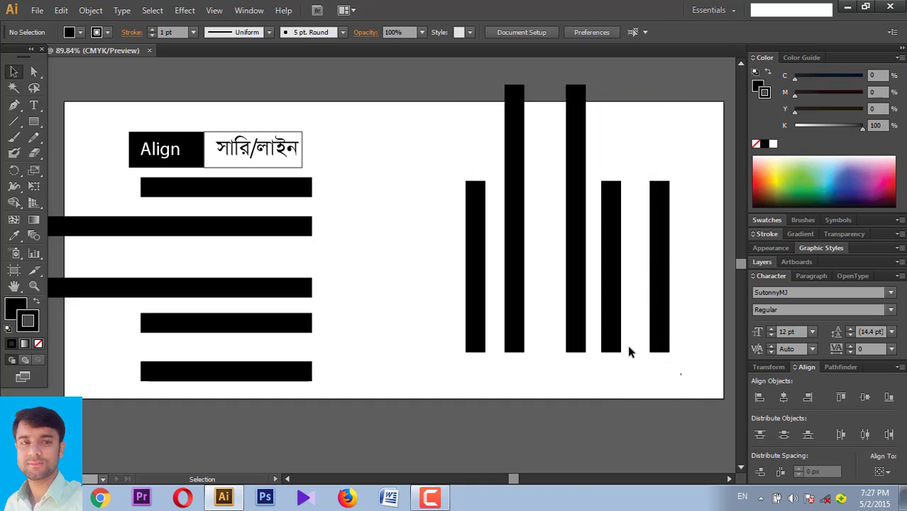
{"action": "left_click_drag", "start_coordinate": [355, 180], "coordinate": [203, 383]}
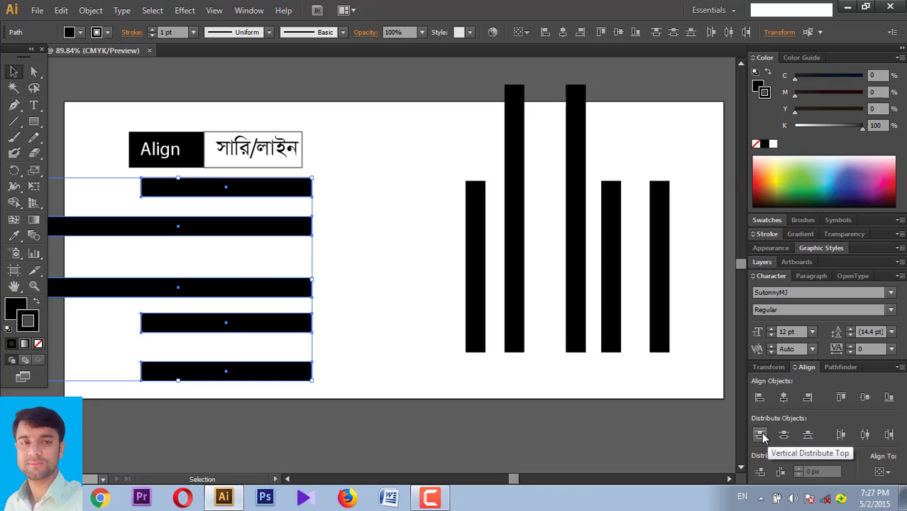
{"action": "left_click", "coordinate": [258, 208]}
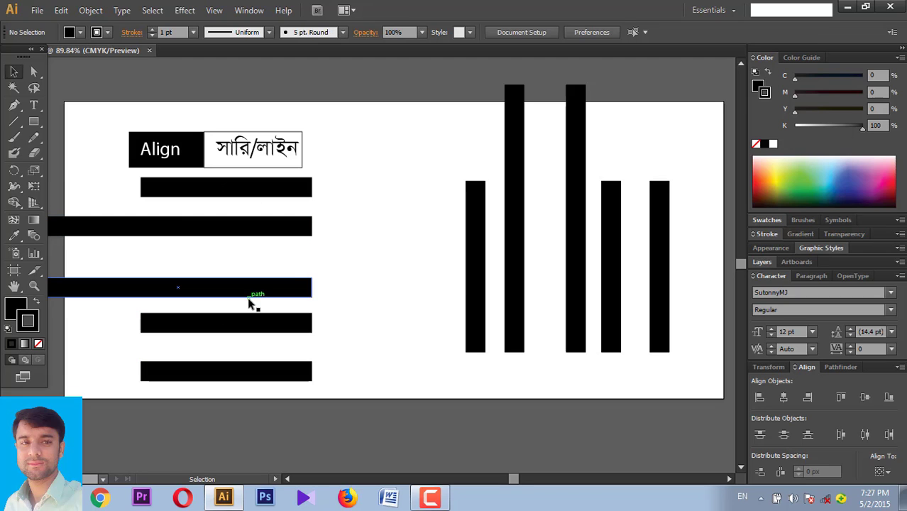
{"action": "left_click_drag", "start_coordinate": [334, 173], "coordinate": [211, 383]}
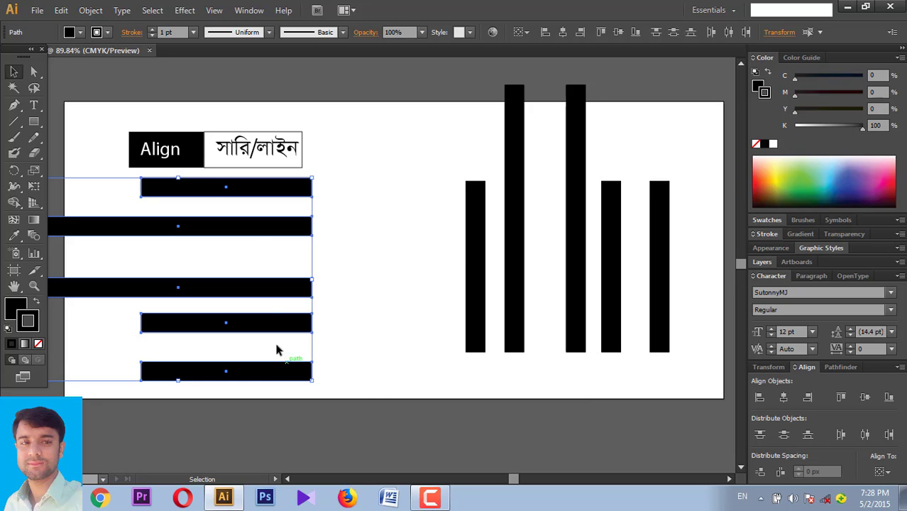
{"action": "left_click", "coordinate": [353, 273]}
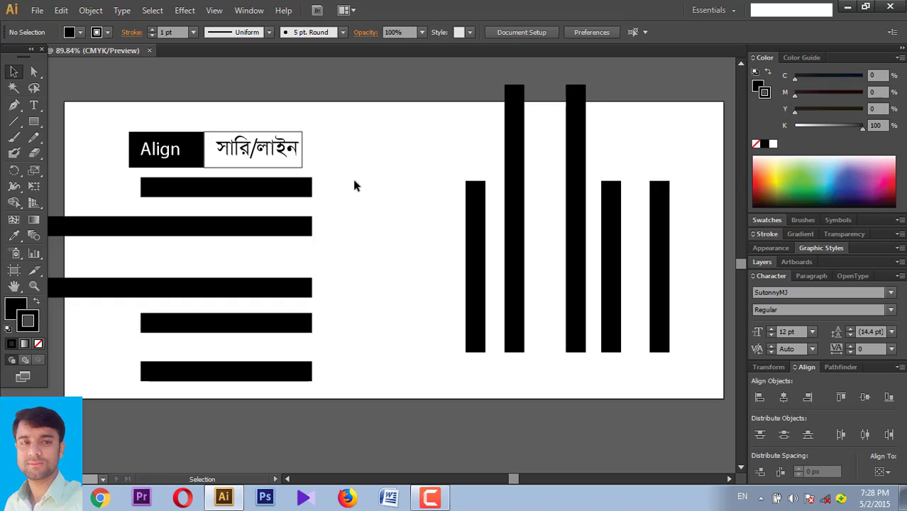
{"action": "left_click_drag", "start_coordinate": [355, 180], "coordinate": [223, 381]}
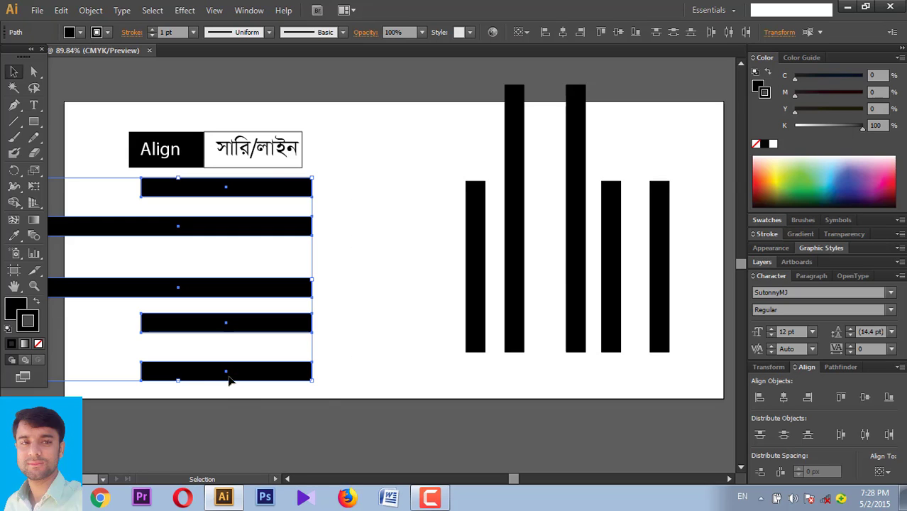
- Try Vertical Distribute Top and Center, undoing each, then settle on Vertical Distribute Bottom
{"action": "left_click", "coordinate": [760, 435]}
{"action": "key", "text": "ctrl+z"}
{"action": "left_click", "coordinate": [784, 436]}
{"action": "key", "text": "ctrl+z"}
{"action": "left_click", "coordinate": [808, 435]}
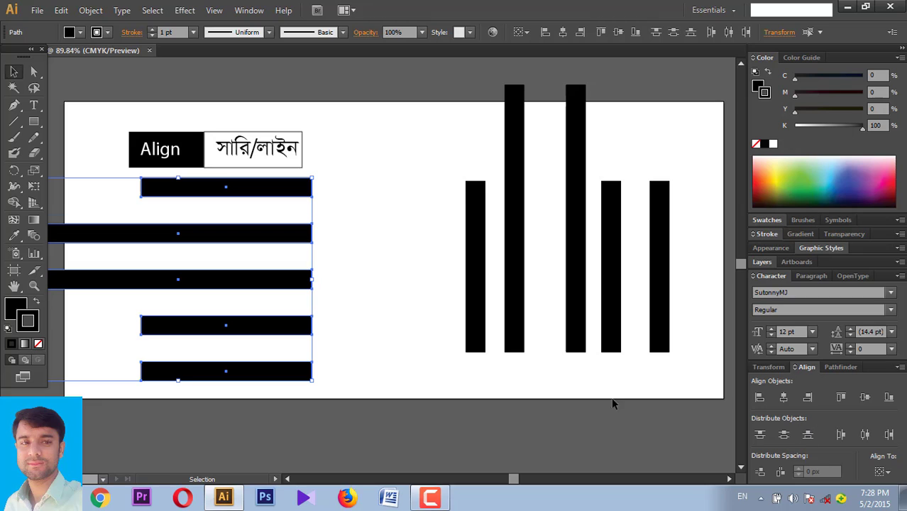
{"action": "left_click", "coordinate": [405, 324]}
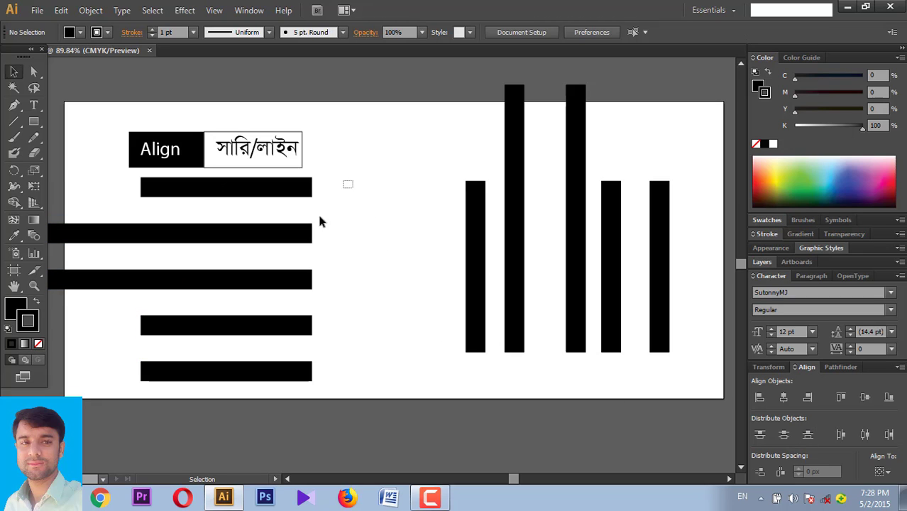
{"action": "left_click_drag", "start_coordinate": [319, 222], "coordinate": [199, 388]}
- Marquee-select the five vertical bars on the right
{"action": "mouse_move", "coordinate": [366, 388]}
{"action": "left_mouse_down"}
{"action": "mouse_move", "coordinate": [270, 247]}
{"action": "mouse_move", "coordinate": [257, 193]}
{"action": "left_mouse_up"}
{"action": "left_click", "coordinate": [379, 256]}
{"action": "mouse_move", "coordinate": [428, 232]}
{"action": "left_mouse_down"}
{"action": "mouse_move", "coordinate": [672, 277]}
{"action": "mouse_move", "coordinate": [622, 284]}
{"action": "left_mouse_up"}
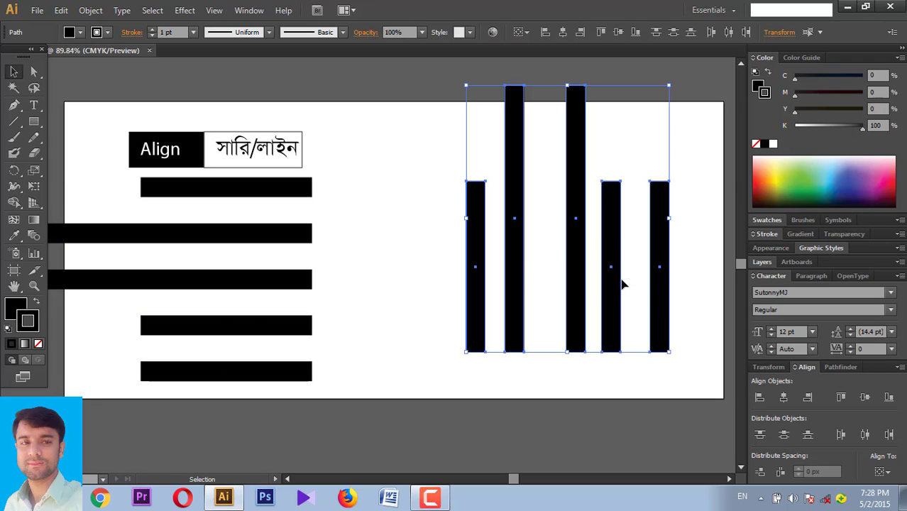
{"action": "left_click", "coordinate": [553, 237]}
{"action": "left_click_drag", "start_coordinate": [543, 188], "coordinate": [530, 289]}
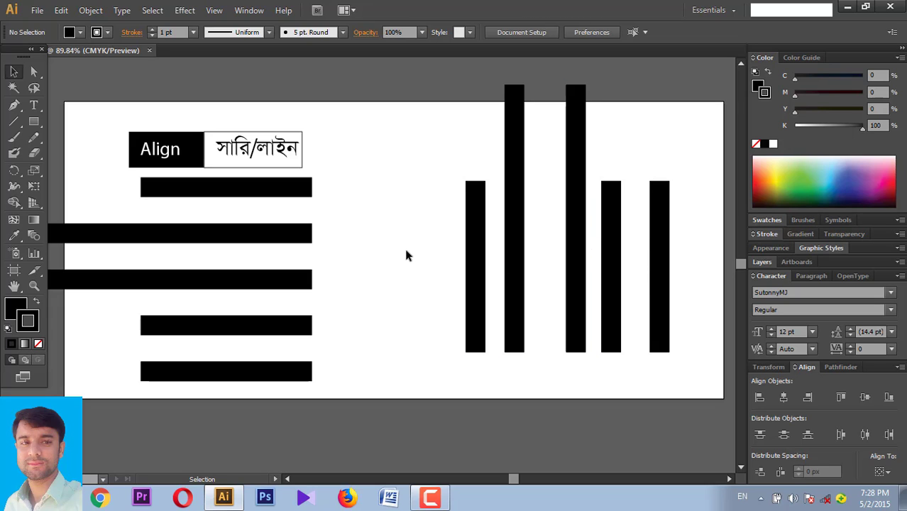
{"action": "left_click_drag", "start_coordinate": [381, 236], "coordinate": [683, 302]}
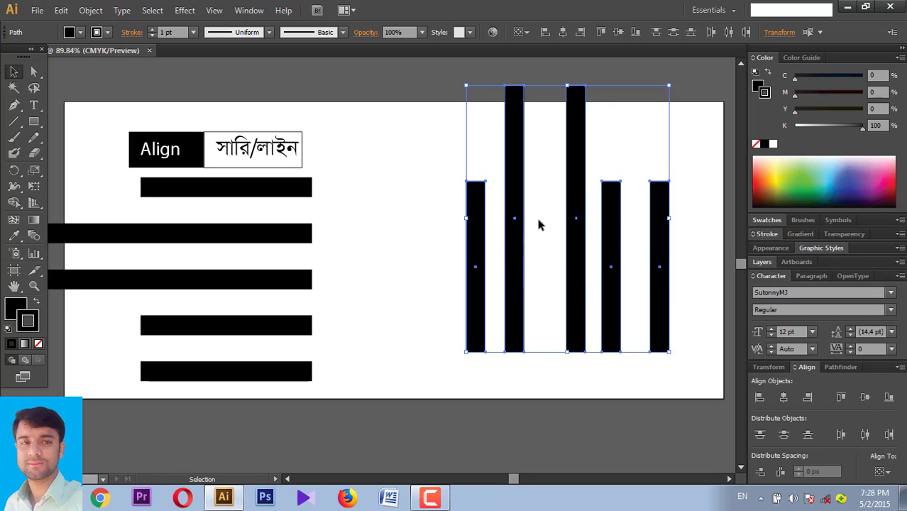
{"action": "left_click_drag", "start_coordinate": [392, 224], "coordinate": [680, 317]}
- Try the horizontal distribute options on the vertical bars, undoing between attempts, then deselect
{"action": "left_click", "coordinate": [842, 434]}
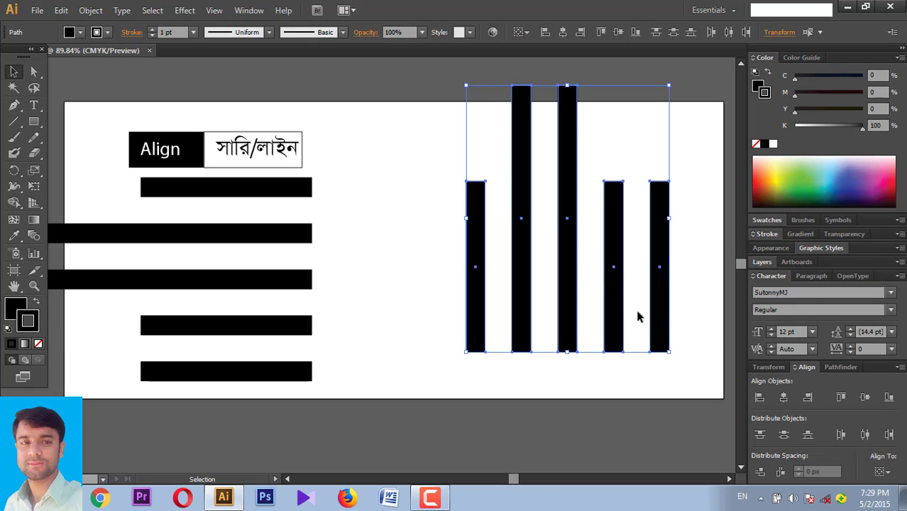
{"action": "key", "text": "a"}
{"action": "left_click", "coordinate": [866, 435]}
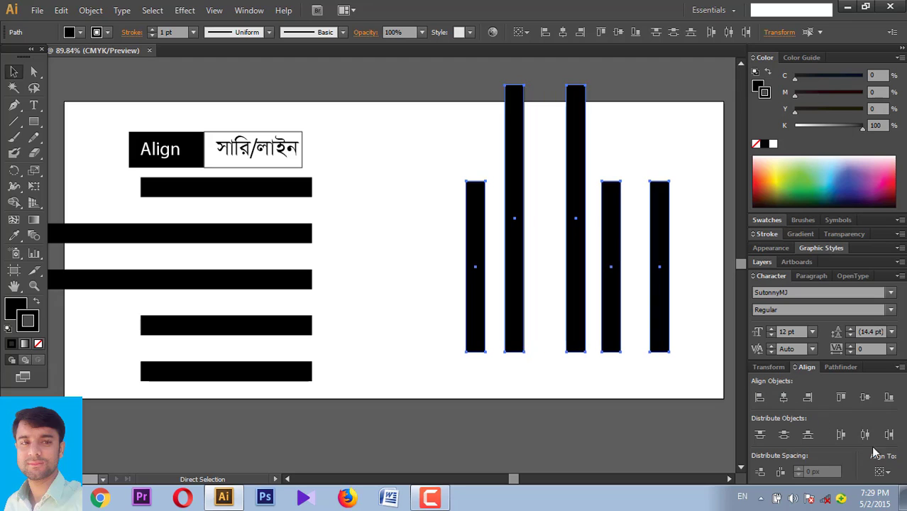
{"action": "left_click", "coordinate": [866, 436]}
{"action": "key", "text": "v"}
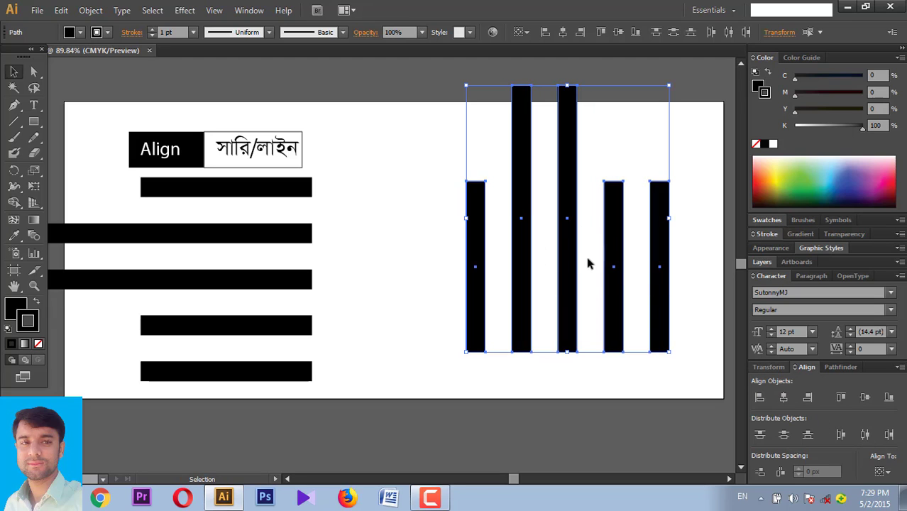
{"action": "key", "text": "a"}
{"action": "key", "text": "ctrl+z"}
{"action": "left_click", "coordinate": [889, 435]}
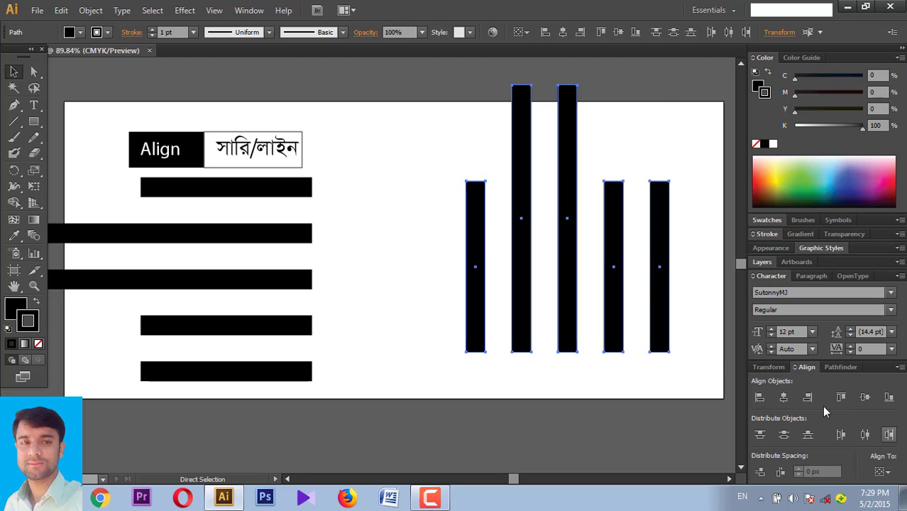
{"action": "key", "text": "v"}
{"action": "left_click", "coordinate": [387, 254]}
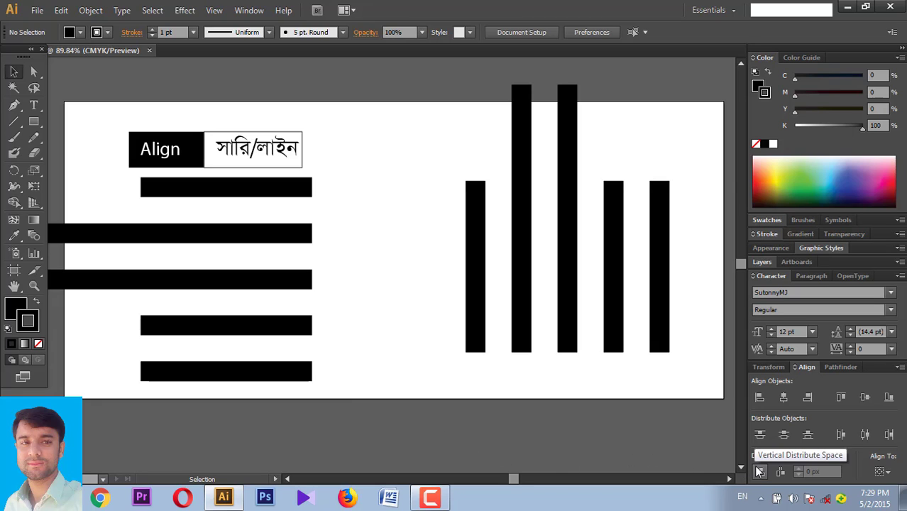
- Move the third horizontal bar left and slightly down
{"action": "double_click", "coordinate": [291, 284]}
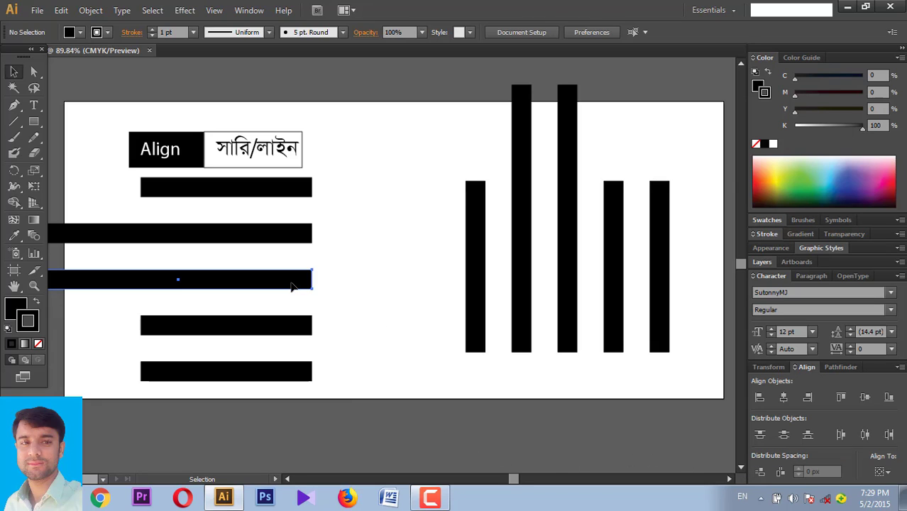
{"action": "double_click", "coordinate": [377, 282]}
{"action": "left_click_drag", "start_coordinate": [281, 284], "coordinate": [240, 303]}
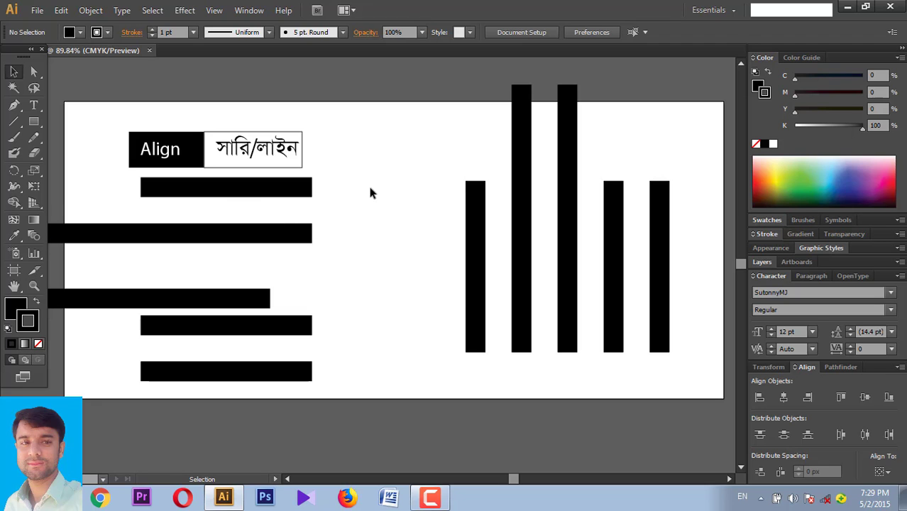
- Space the five horizontal bars evenly with Vertical Distribute Space
{"action": "left_click_drag", "start_coordinate": [375, 179], "coordinate": [193, 389]}
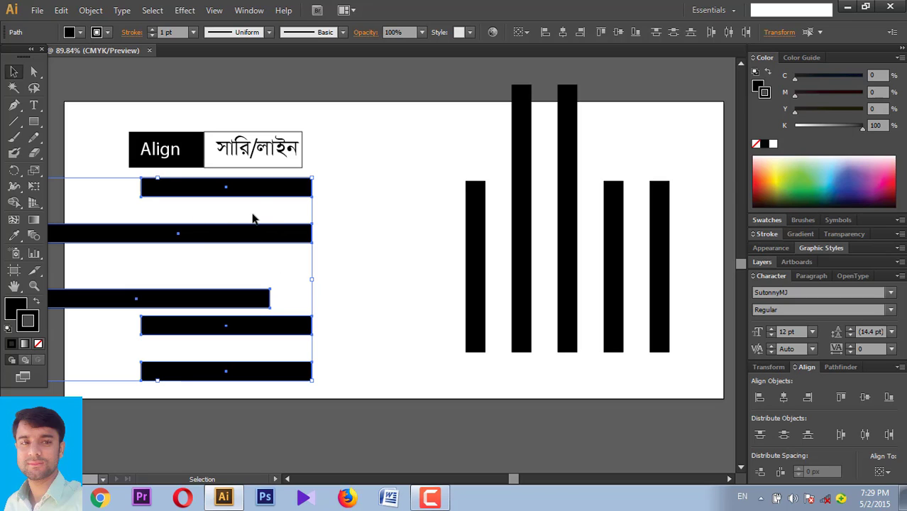
{"action": "left_click", "coordinate": [759, 472]}
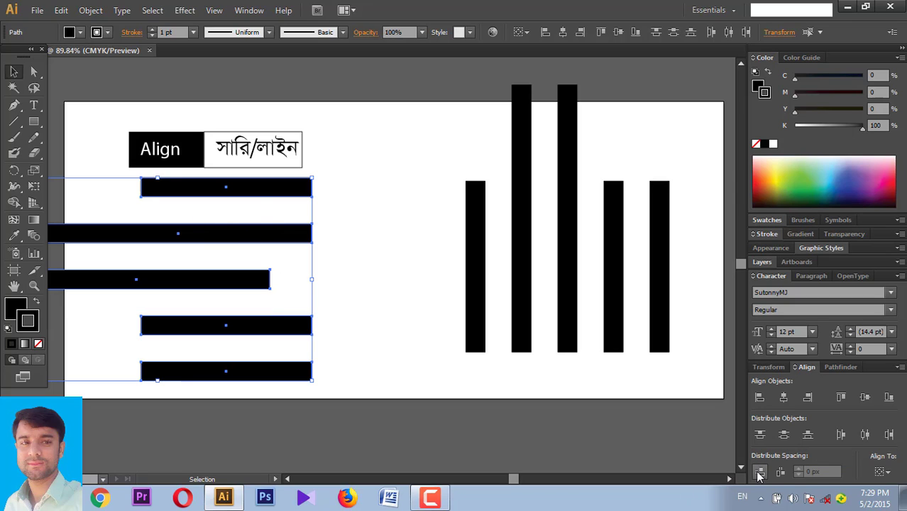
{"action": "left_click", "coordinate": [248, 261]}
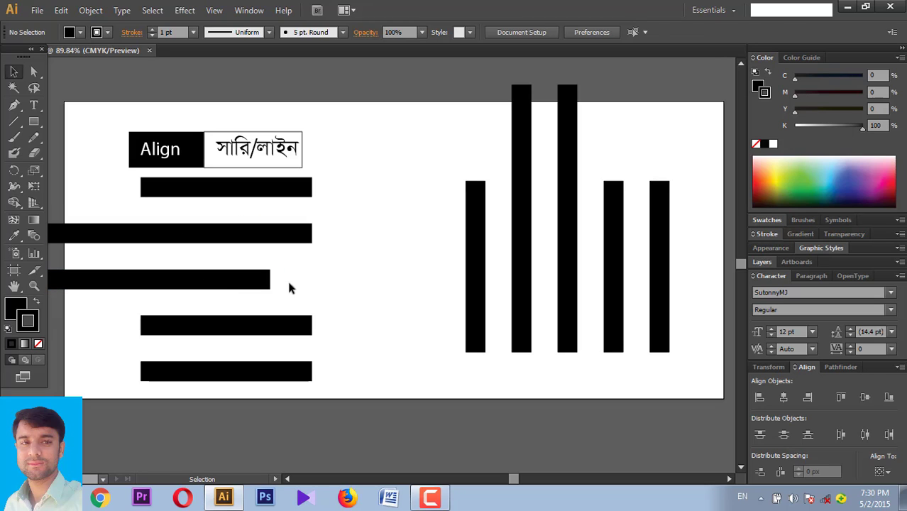
{"action": "key", "text": "ctrl+a"}
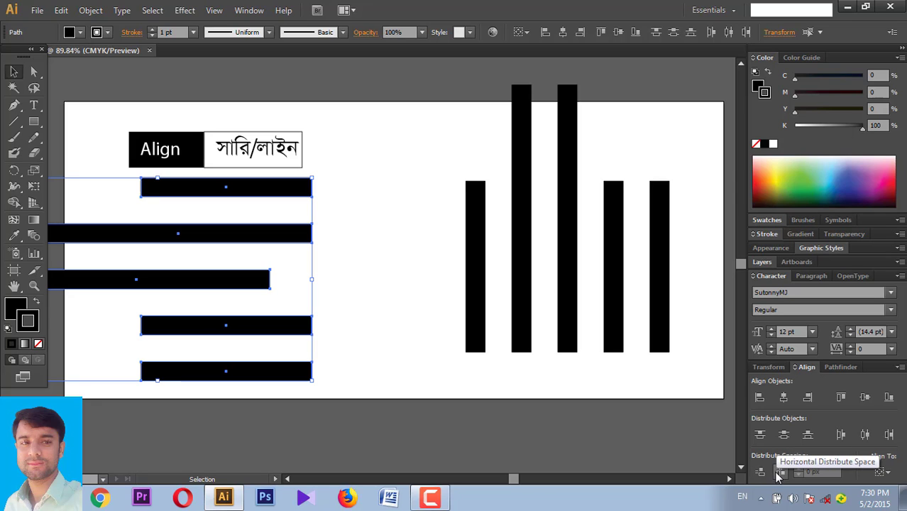
- Raise the fourth vertical bar and shift it and the second bar right
{"action": "left_click", "coordinate": [554, 378]}
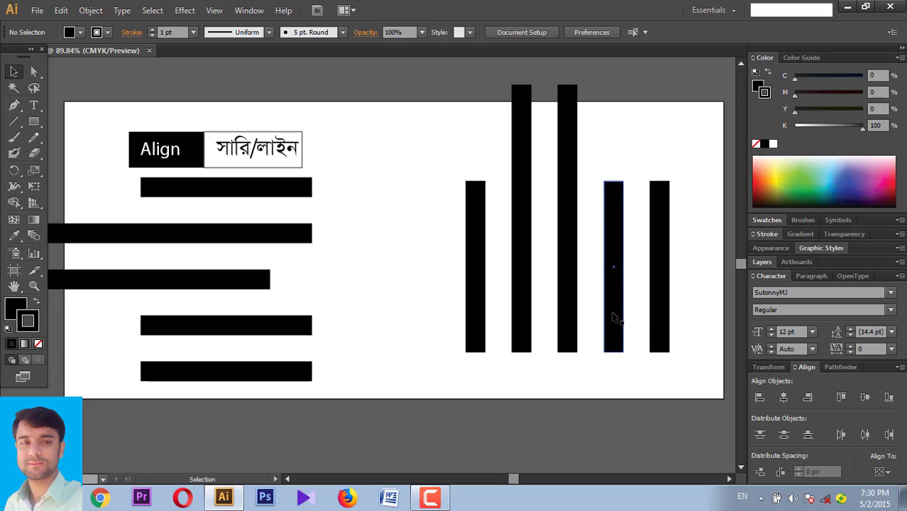
{"action": "left_click_drag", "start_coordinate": [614, 321], "coordinate": [604, 265]}
{"action": "left_click", "coordinate": [615, 331]}
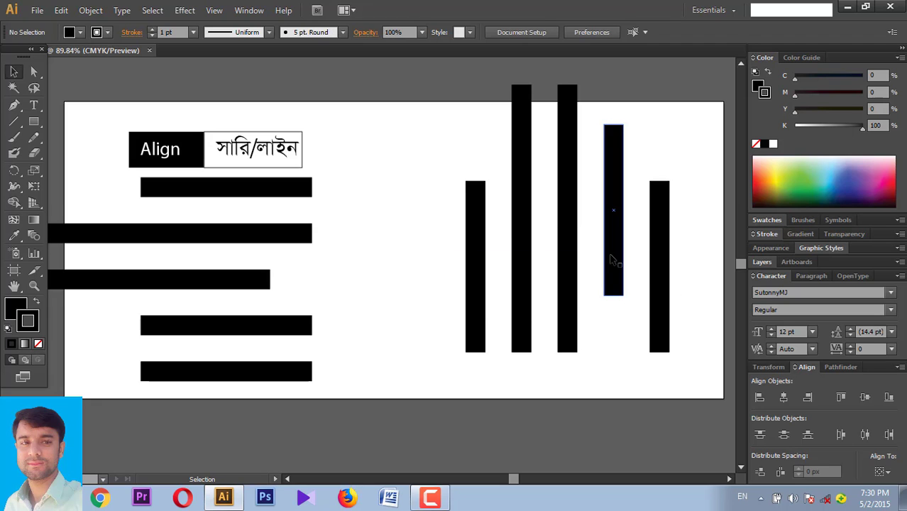
{"action": "left_click_drag", "start_coordinate": [612, 259], "coordinate": [632, 260]}
{"action": "left_click_drag", "start_coordinate": [566, 269], "coordinate": [595, 269]}
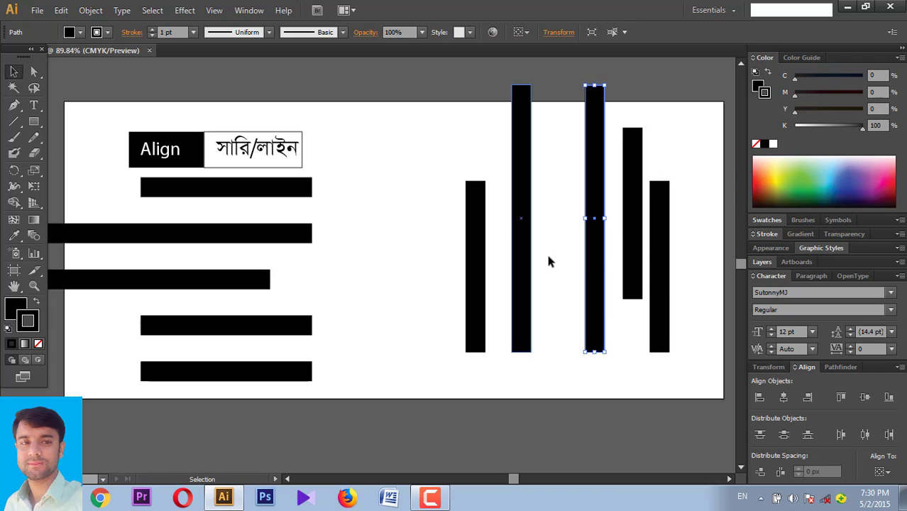
{"action": "left_click", "coordinate": [568, 359]}
- Space the five vertical bars evenly with Horizontal Distribute Space
{"action": "mouse_move", "coordinate": [419, 331]}
{"action": "left_mouse_down"}
{"action": "mouse_move", "coordinate": [692, 338]}
{"action": "mouse_move", "coordinate": [450, 263]}
{"action": "left_mouse_up"}
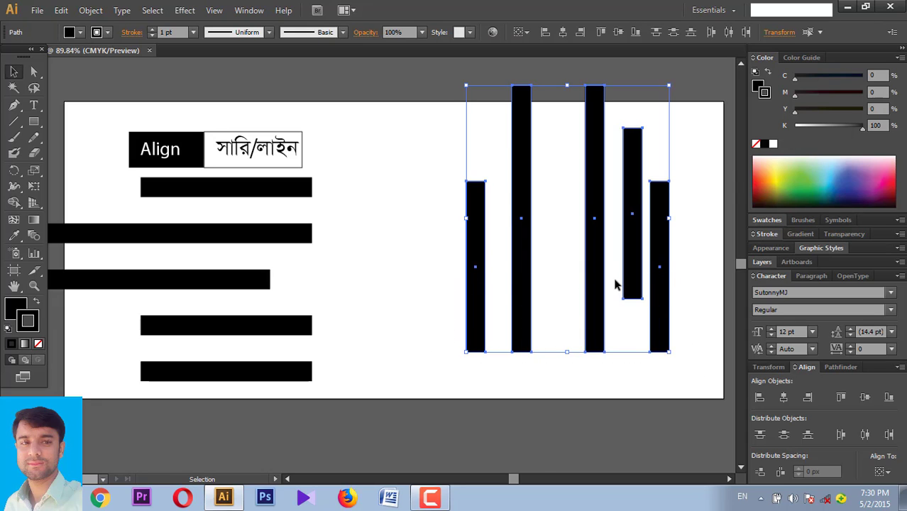
{"action": "left_click", "coordinate": [552, 245]}
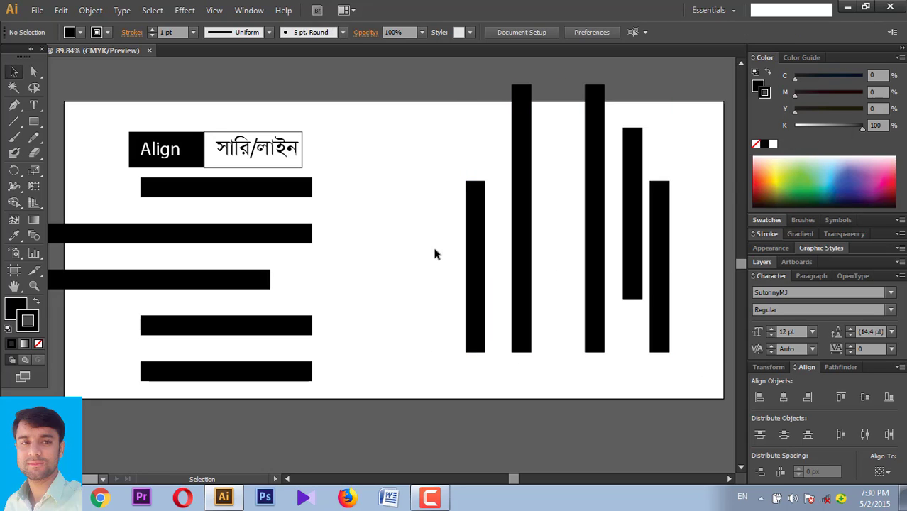
{"action": "left_click_drag", "start_coordinate": [432, 244], "coordinate": [692, 321]}
{"action": "left_click", "coordinate": [701, 273]}
{"action": "left_click_drag", "start_coordinate": [707, 256], "coordinate": [433, 274]}
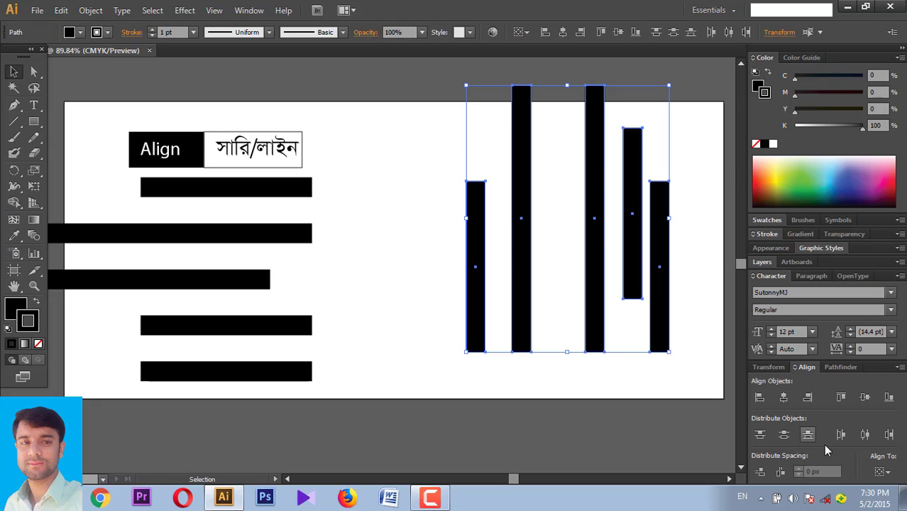
{"action": "left_click", "coordinate": [779, 473]}
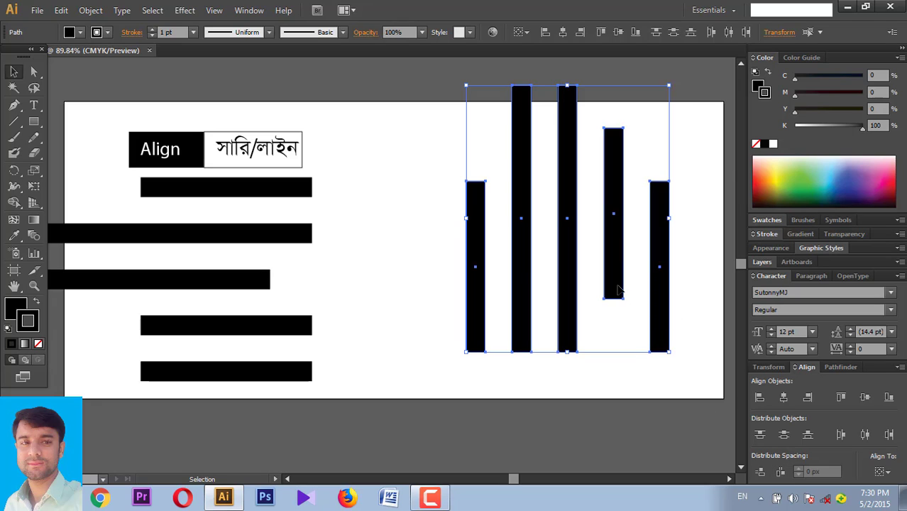
{"action": "left_click", "coordinate": [628, 383]}
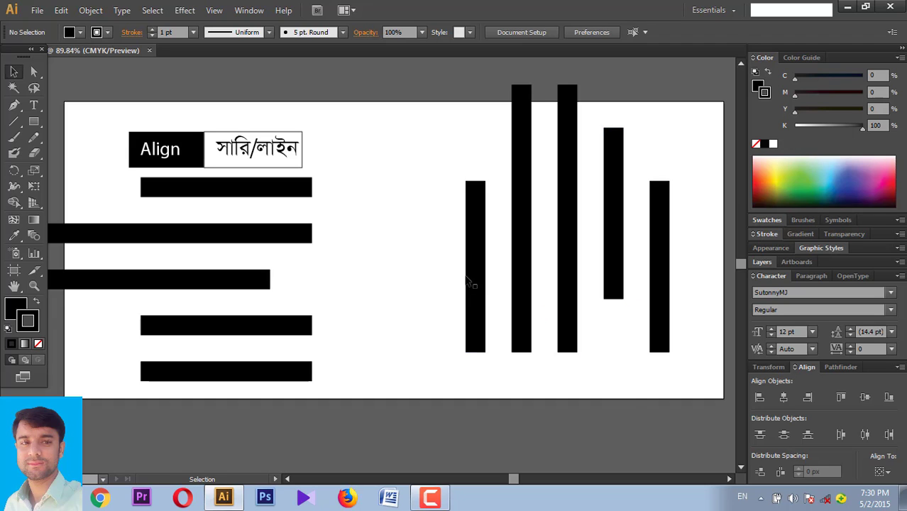
{"action": "mouse_move", "coordinate": [421, 252]}
{"action": "left_mouse_down"}
{"action": "mouse_move", "coordinate": [658, 328]}
{"action": "mouse_move", "coordinate": [689, 391]}
{"action": "left_mouse_up"}
- Deselect the vertical bars and scroll the view back and forth
{"action": "left_click", "coordinate": [678, 395]}
{"action": "scroll", "coordinate": [560, 398], "scroll_direction": "down", "scroll_amount": 2}
{"action": "scroll", "coordinate": [560, 398], "scroll_direction": "up", "scroll_amount": 3}
{"action": "scroll", "coordinate": [556, 384], "scroll_direction": "down", "scroll_amount": 2}
{"action": "scroll", "coordinate": [553, 382], "scroll_direction": "up", "scroll_amount": 1}
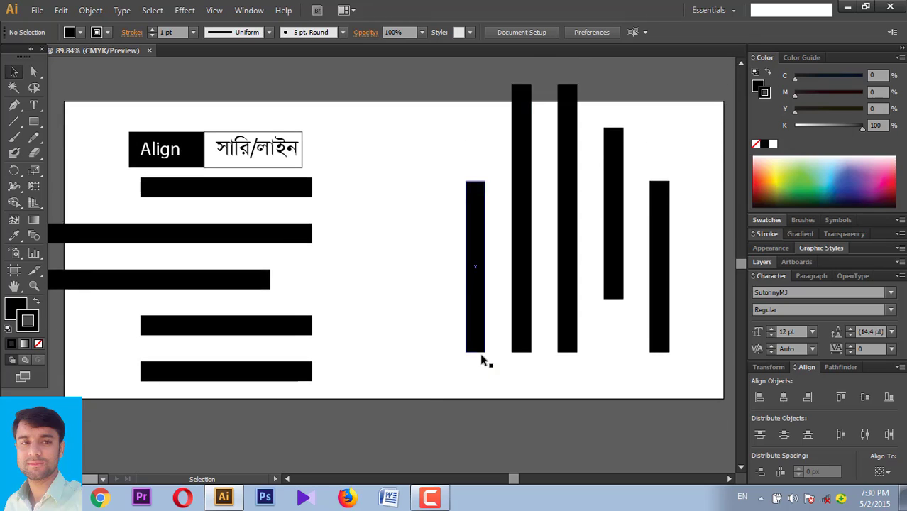
{"action": "scroll", "coordinate": [480, 355], "scroll_direction": "down", "scroll_amount": 1}
{"action": "scroll", "coordinate": [375, 300], "scroll_direction": "up", "scroll_amount": 1}
{"action": "scroll", "coordinate": [385, 304], "scroll_direction": "down", "scroll_amount": 2}
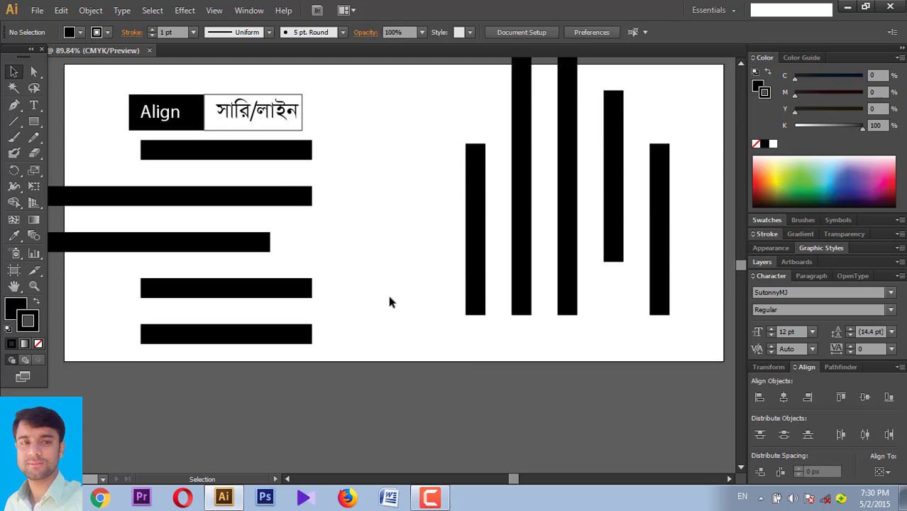
{"action": "scroll", "coordinate": [391, 302], "scroll_direction": "down", "scroll_amount": 1}
{"action": "scroll", "coordinate": [394, 303], "scroll_direction": "up", "scroll_amount": 2}
{"action": "scroll", "coordinate": [394, 303], "scroll_direction": "up", "scroll_amount": 1}
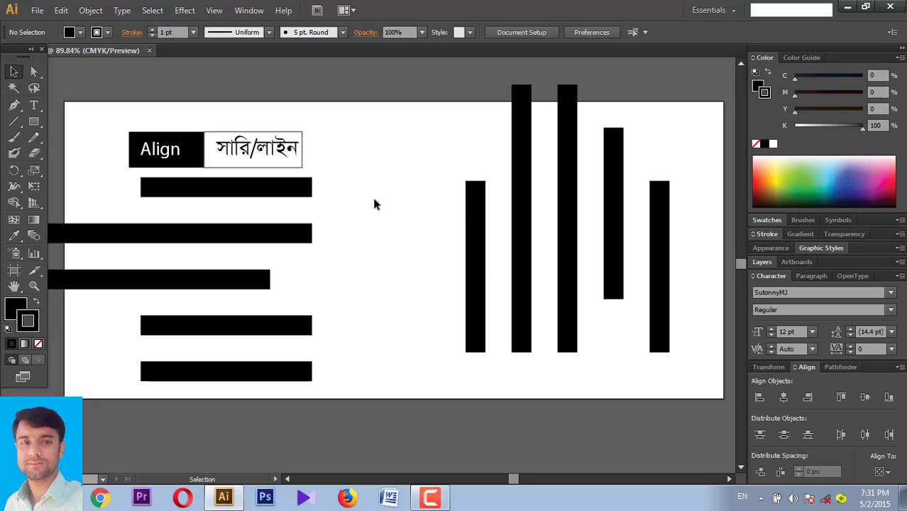
- Pan the artboard right and draw a vertical reference line at the bars' left edge
{"action": "left_click_drag", "start_coordinate": [377, 184], "coordinate": [201, 398]}
{"action": "left_click", "coordinate": [14, 286]}
{"action": "left_click_drag", "start_coordinate": [177, 324], "coordinate": [285, 319]}
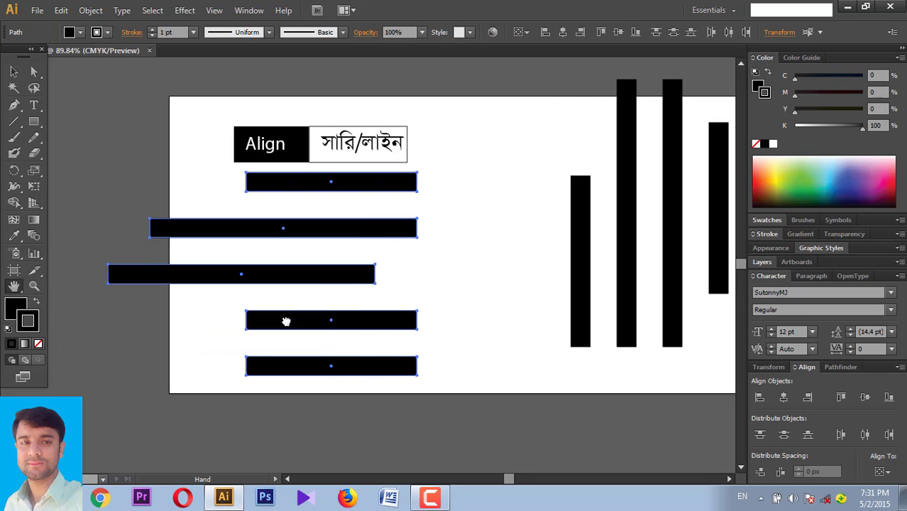
{"action": "left_click", "coordinate": [15, 71]}
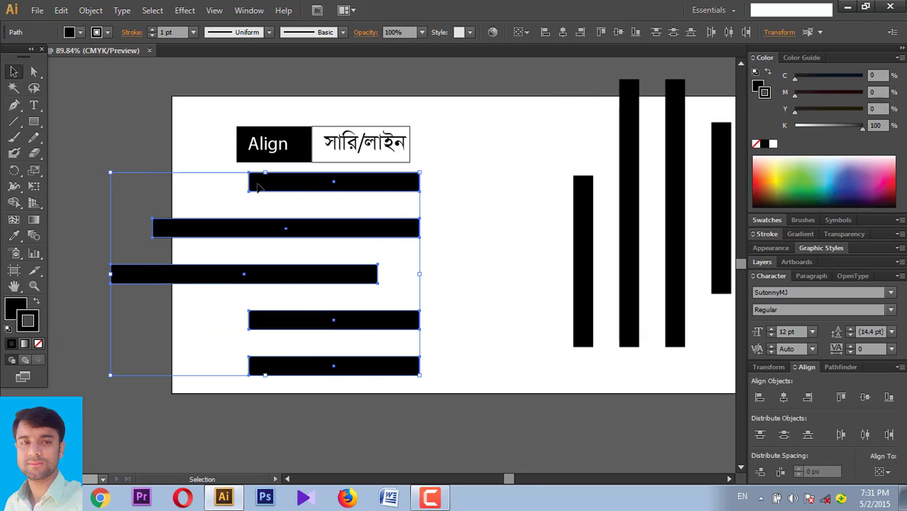
{"action": "left_click", "coordinate": [15, 120]}
{"action": "left_click_drag", "start_coordinate": [250, 174], "coordinate": [249, 400]}
{"action": "key", "text": "v"}
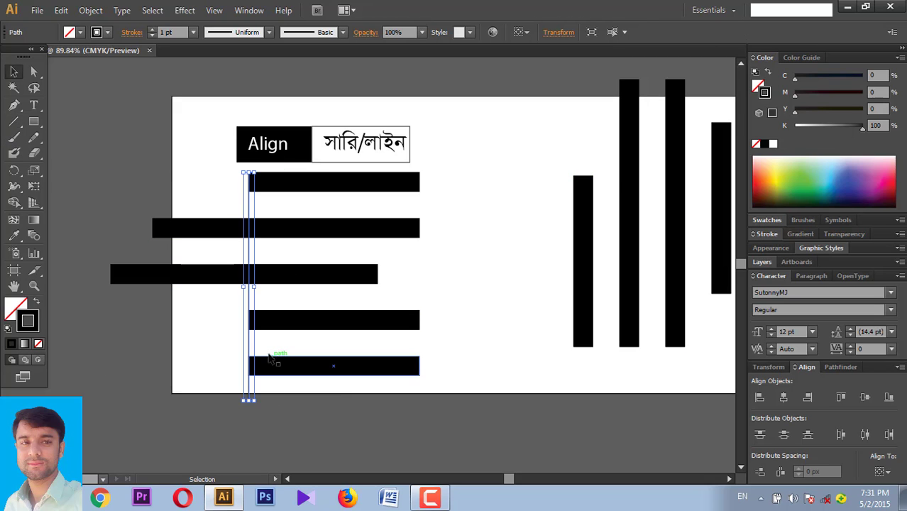
- Try left-aligning the horizontal bars, undo it, and select the thin reference line
{"action": "left_click", "coordinate": [199, 373]}
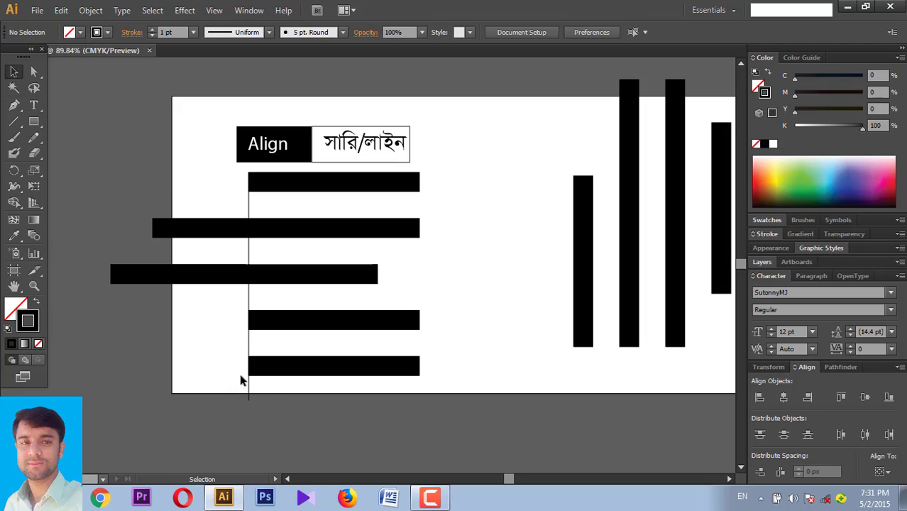
{"action": "left_click_drag", "start_coordinate": [329, 415], "coordinate": [321, 183]}
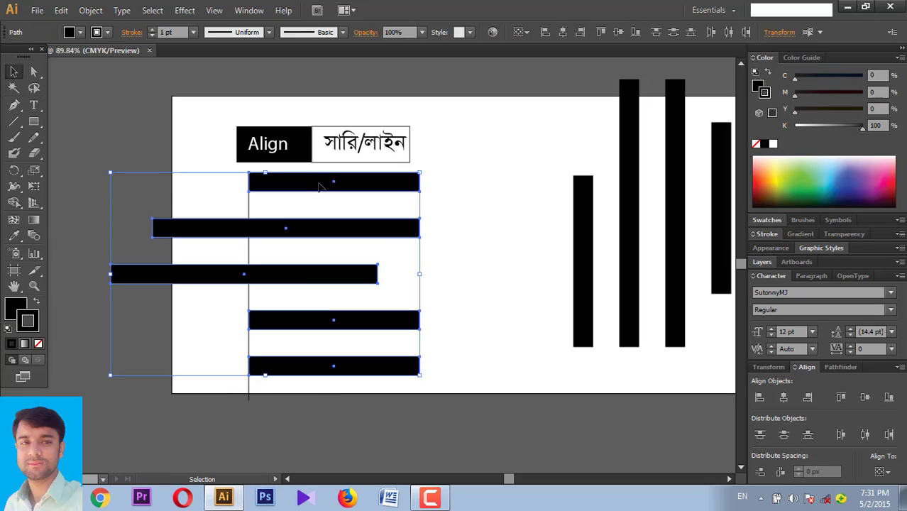
{"action": "left_click", "coordinate": [759, 396]}
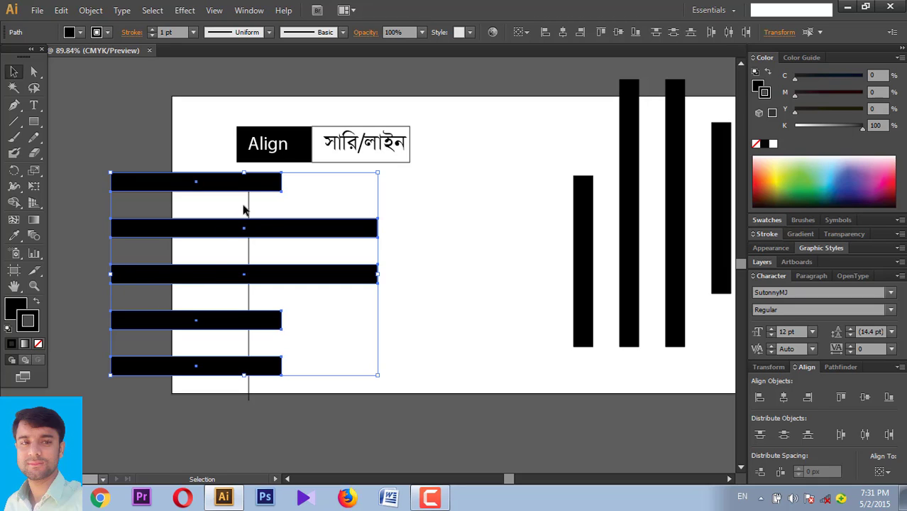
{"action": "key", "text": "ctrl+z"}
{"action": "left_click", "coordinate": [374, 304]}
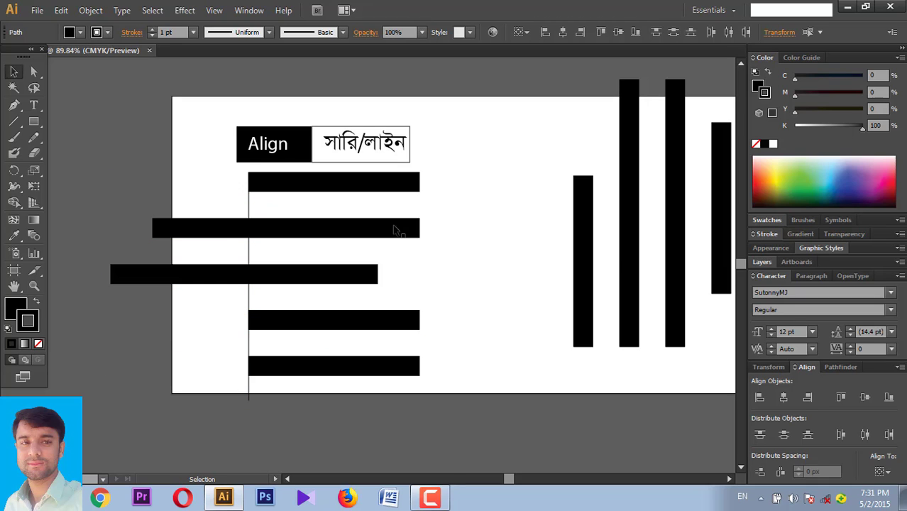
{"action": "left_click", "coordinate": [344, 189]}
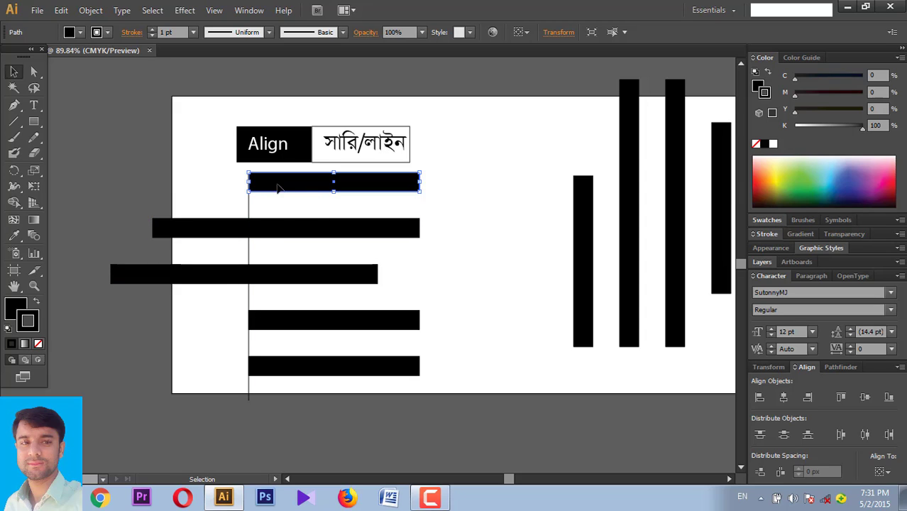
{"action": "left_click_drag", "start_coordinate": [273, 213], "coordinate": [215, 204]}
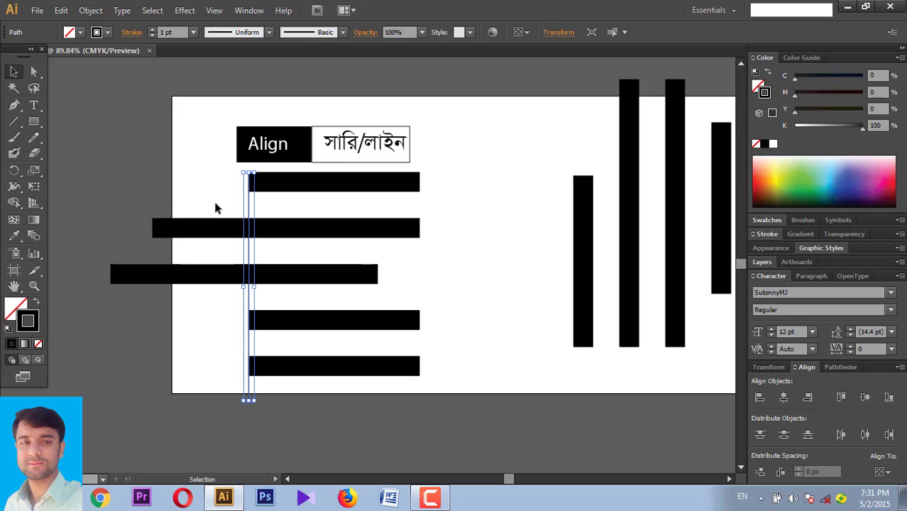
{"action": "left_click", "coordinate": [212, 216]}
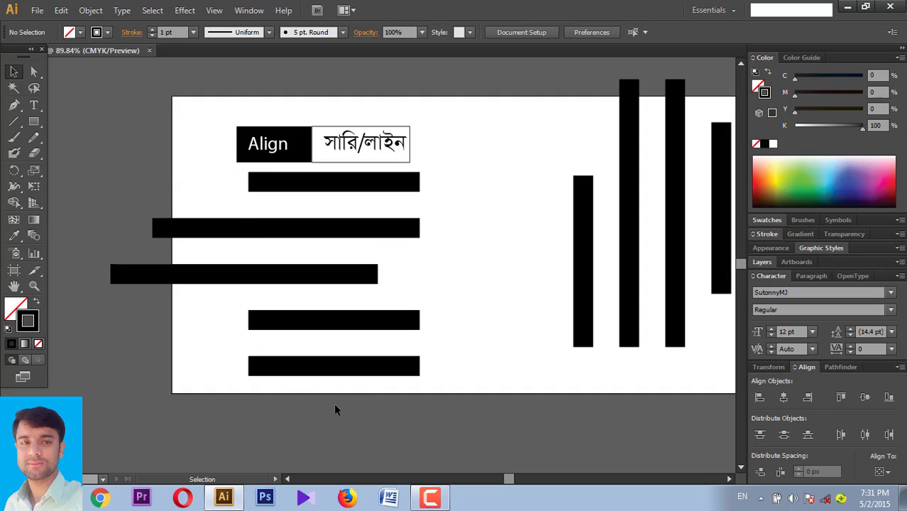
{"action": "left_click_drag", "start_coordinate": [483, 405], "coordinate": [207, 180]}
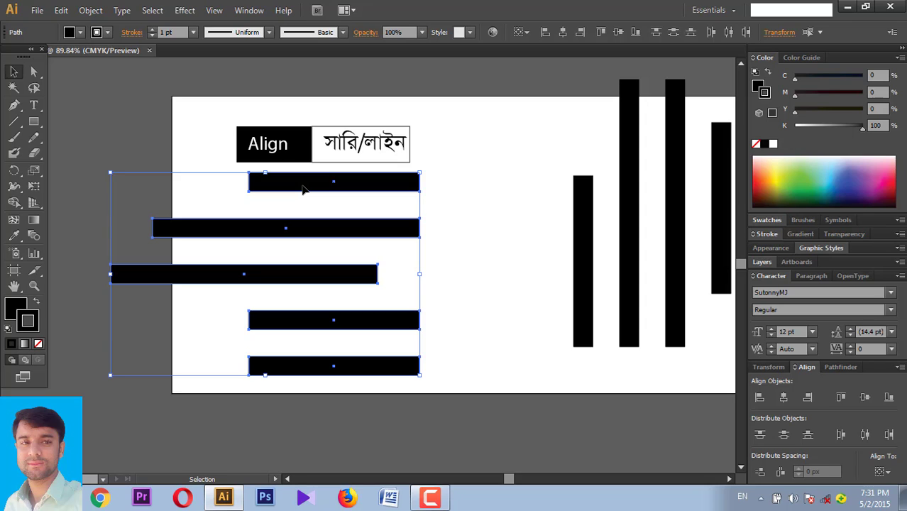
{"action": "left_click", "coordinate": [302, 184]}
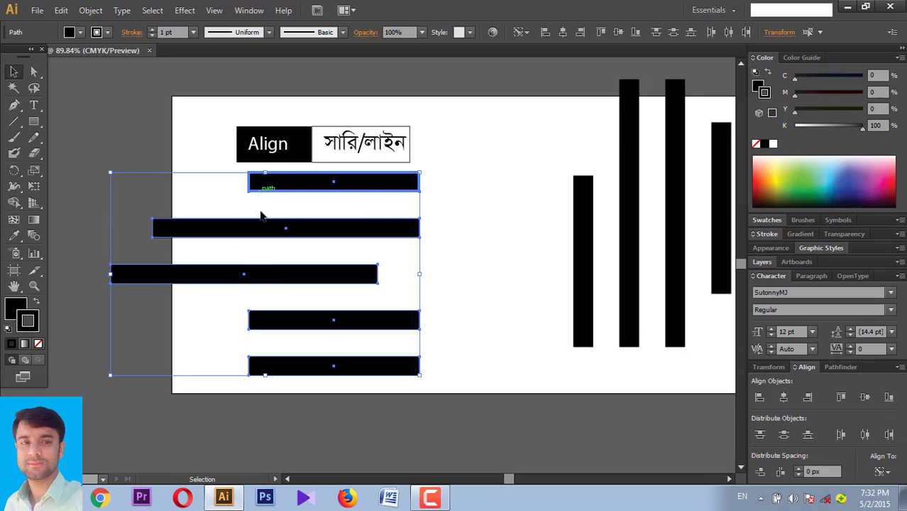
{"action": "left_click", "coordinate": [759, 398]}
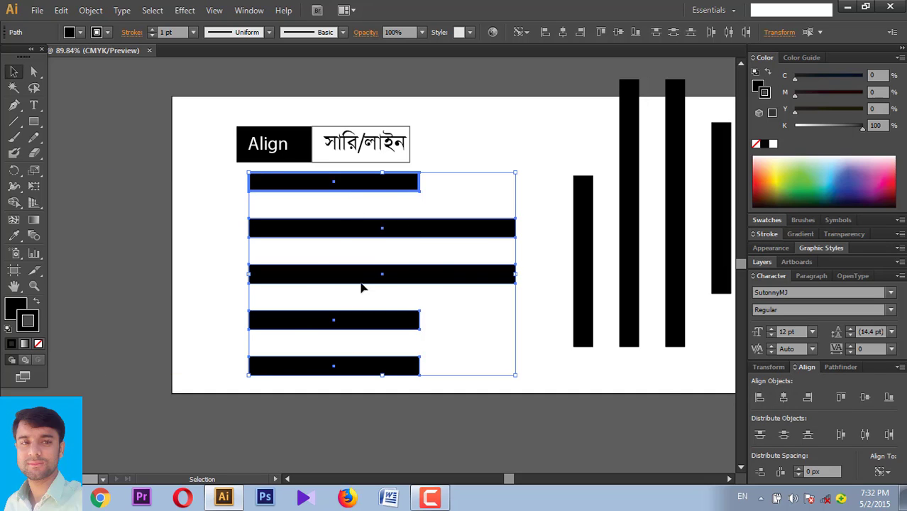
{"action": "key", "text": "ctrl+z"}
{"action": "left_click", "coordinate": [227, 355]}
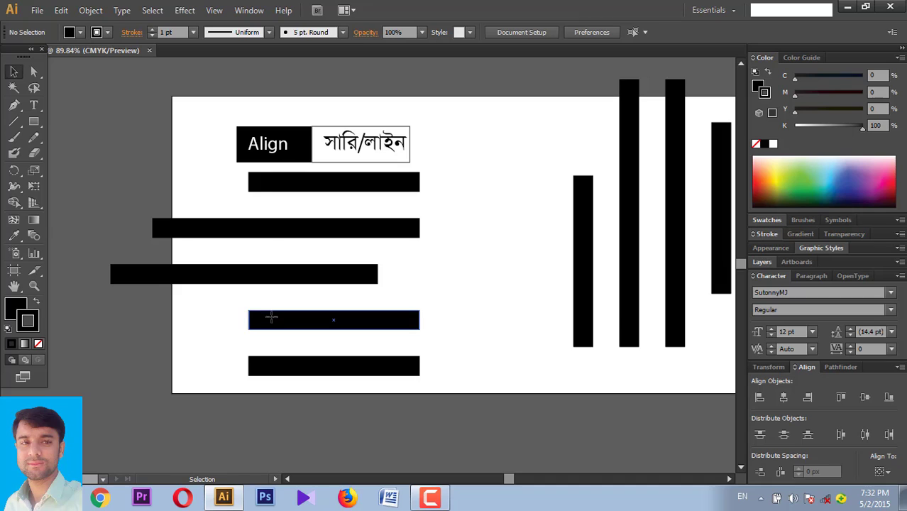
- Move bar 4 left, make it the key object, and try left alignment, then undo
{"action": "left_click_drag", "start_coordinate": [272, 318], "coordinate": [219, 318]}
{"action": "left_click", "coordinate": [203, 366]}
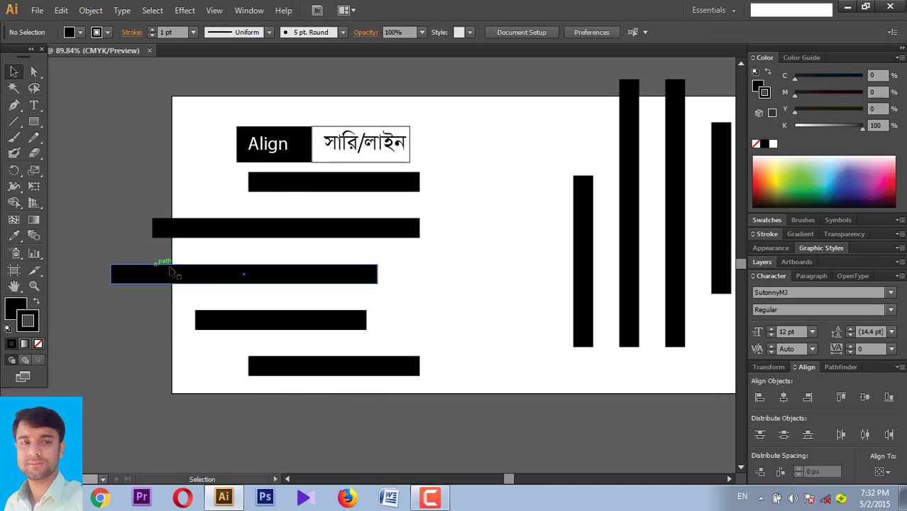
{"action": "left_click_drag", "start_coordinate": [426, 394], "coordinate": [179, 174]}
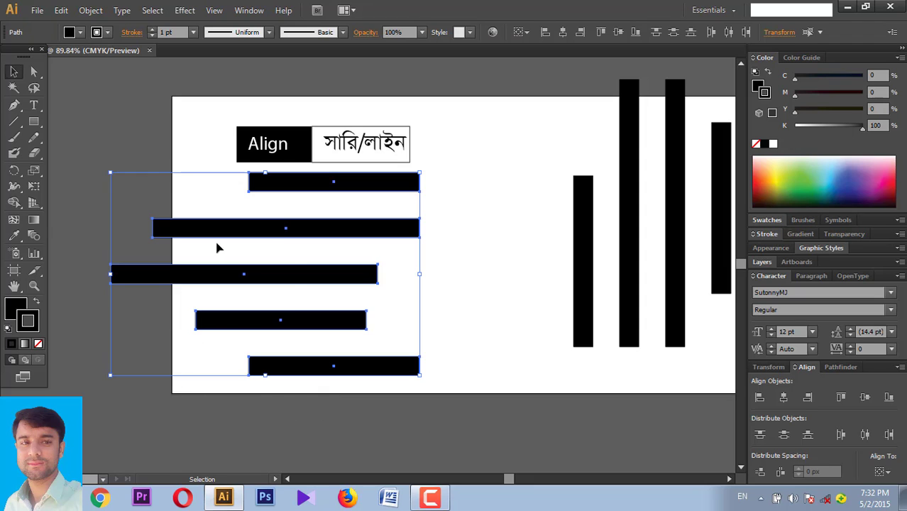
{"action": "left_click", "coordinate": [265, 320]}
{"action": "left_click", "coordinate": [237, 319]}
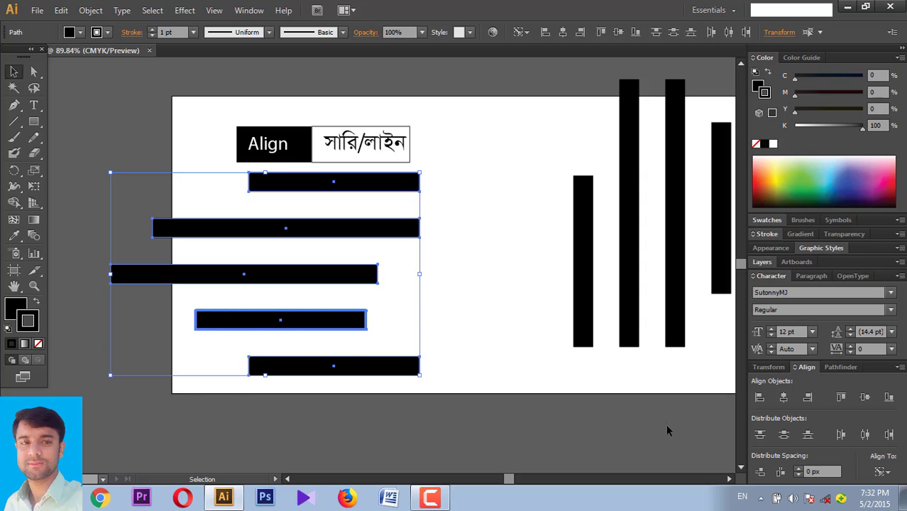
{"action": "left_click", "coordinate": [760, 398]}
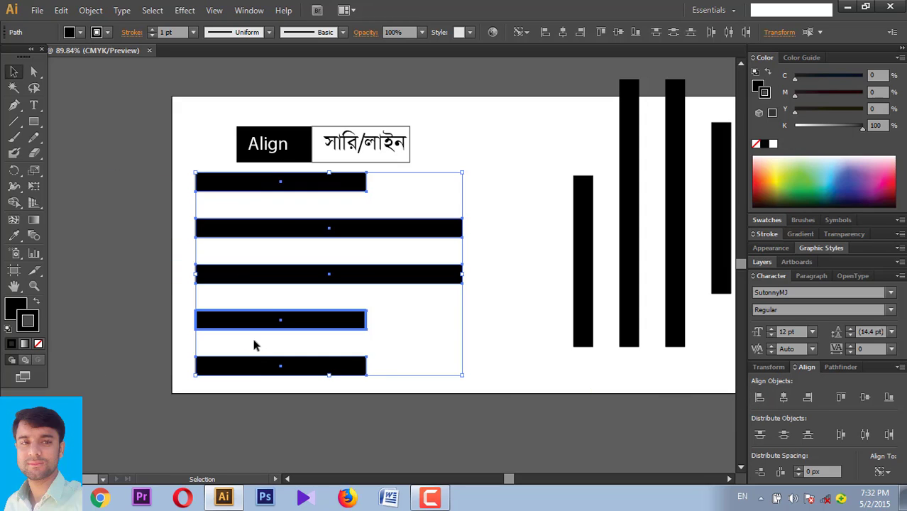
{"action": "key", "text": "ctrl+z"}
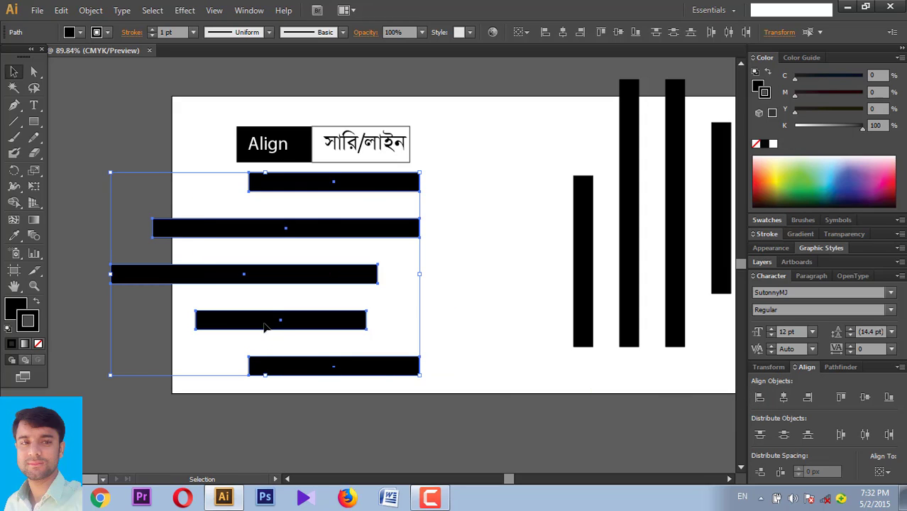
- Try right alignment to bar 4, undo, then centre all bars horizontally on it
{"action": "left_click", "coordinate": [265, 325]}
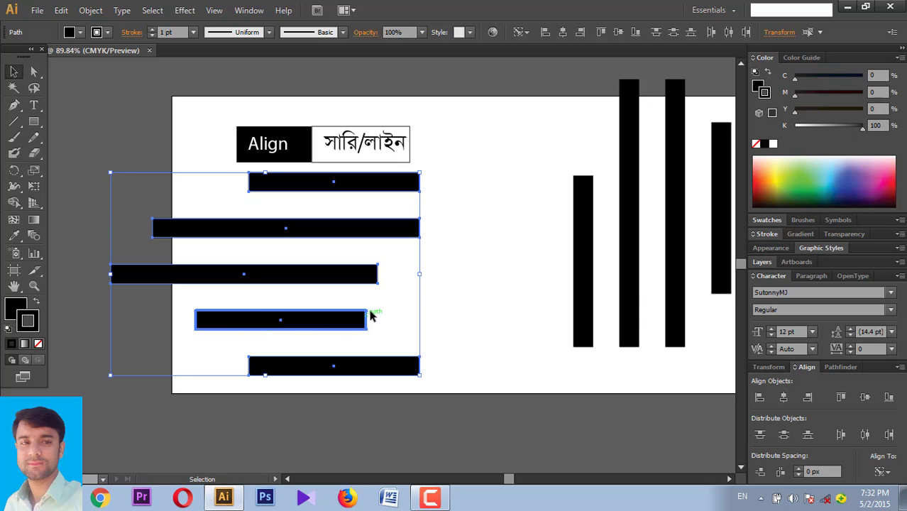
{"action": "left_click", "coordinate": [808, 398]}
{"action": "key", "text": "ctrl+z"}
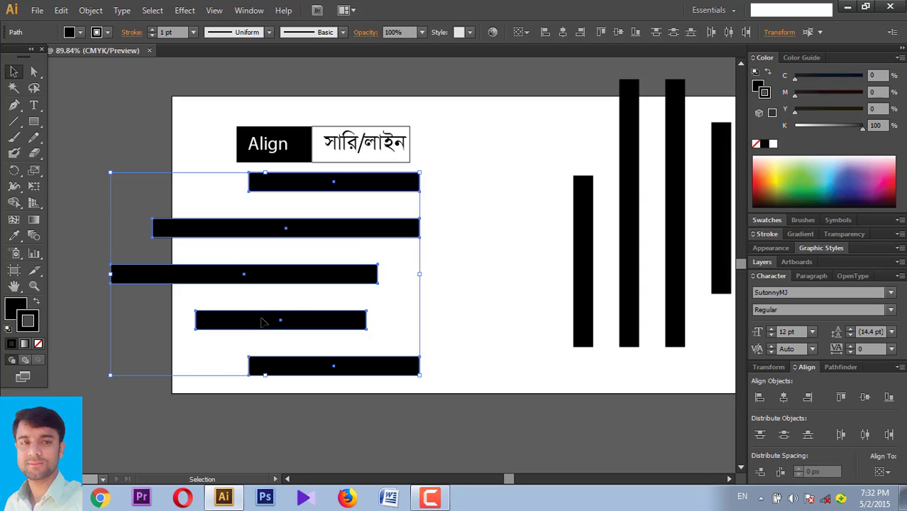
{"action": "left_click", "coordinate": [294, 322]}
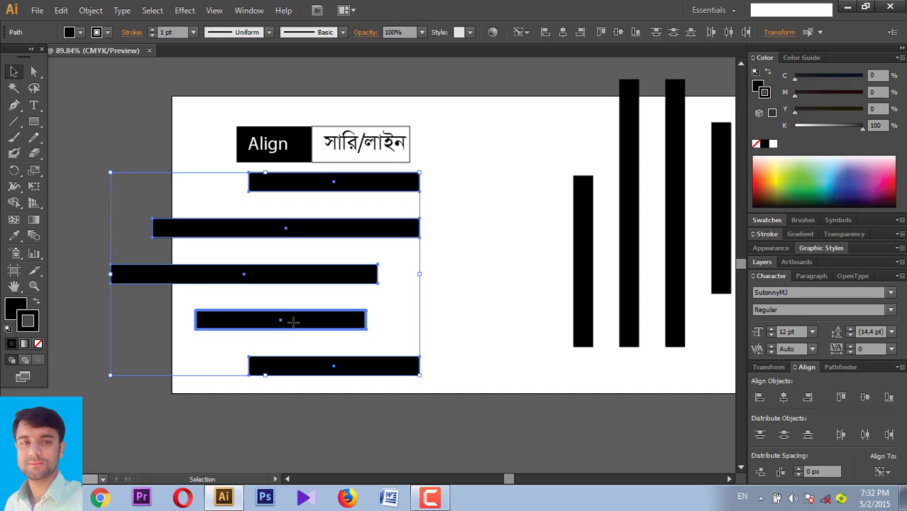
{"action": "left_click", "coordinate": [784, 398]}
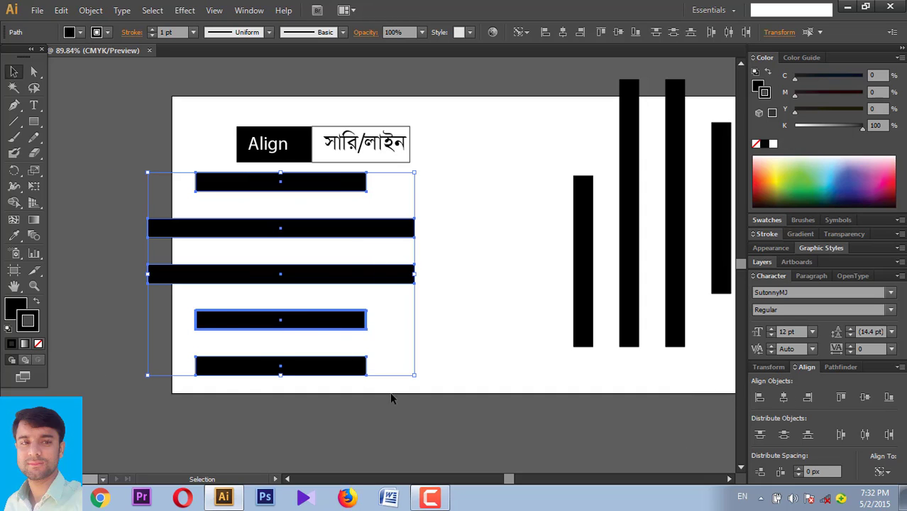
{"action": "left_click", "coordinate": [458, 347]}
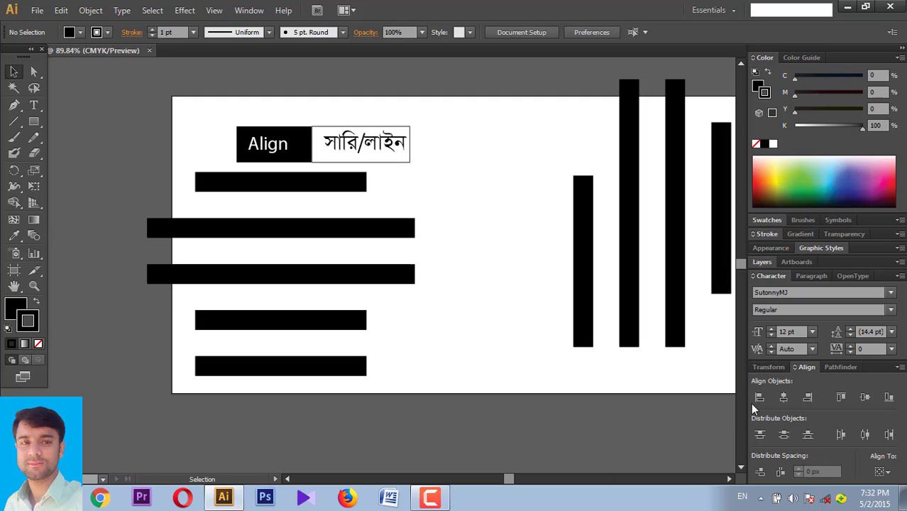
- Select the five vertical bars and bottom-align them to the fourth bar as key object
{"action": "left_click_drag", "start_coordinate": [588, 392], "coordinate": [430, 414]}
{"action": "left_click_drag", "start_coordinate": [304, 257], "coordinate": [579, 309]}
{"action": "mouse_move", "coordinate": [421, 309]}
{"action": "left_mouse_down"}
{"action": "mouse_move", "coordinate": [298, 202]}
{"action": "mouse_move", "coordinate": [453, 290]}
{"action": "mouse_move", "coordinate": [617, 327]}
{"action": "mouse_move", "coordinate": [357, 220]}
{"action": "mouse_move", "coordinate": [335, 198]}
{"action": "left_mouse_up"}
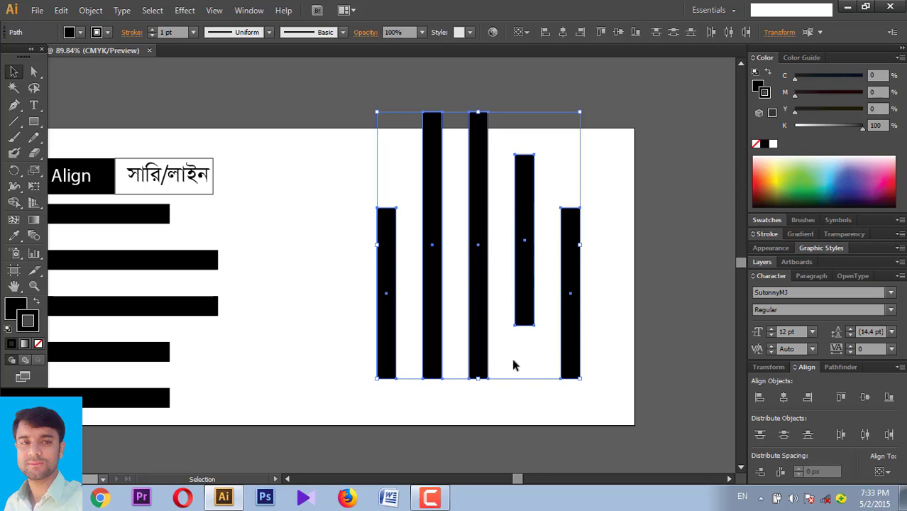
{"action": "left_click", "coordinate": [524, 208]}
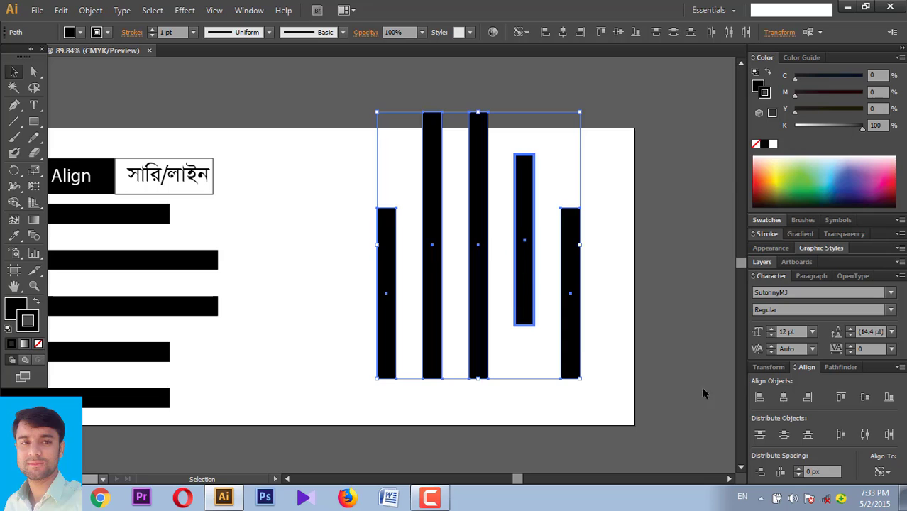
{"action": "left_click", "coordinate": [889, 398]}
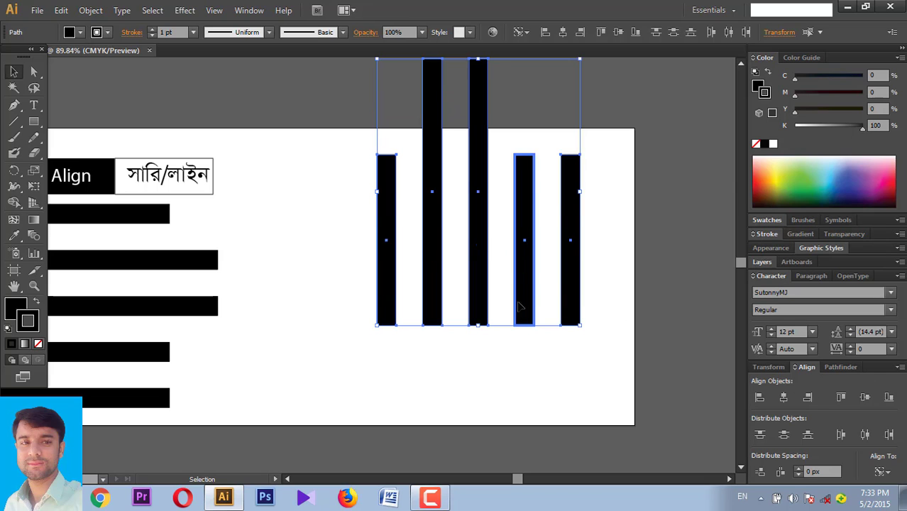
- Distribute and top-align the vertical bars, then undo the top alignment
{"action": "left_click", "coordinate": [784, 435]}
{"action": "left_click", "coordinate": [842, 398]}
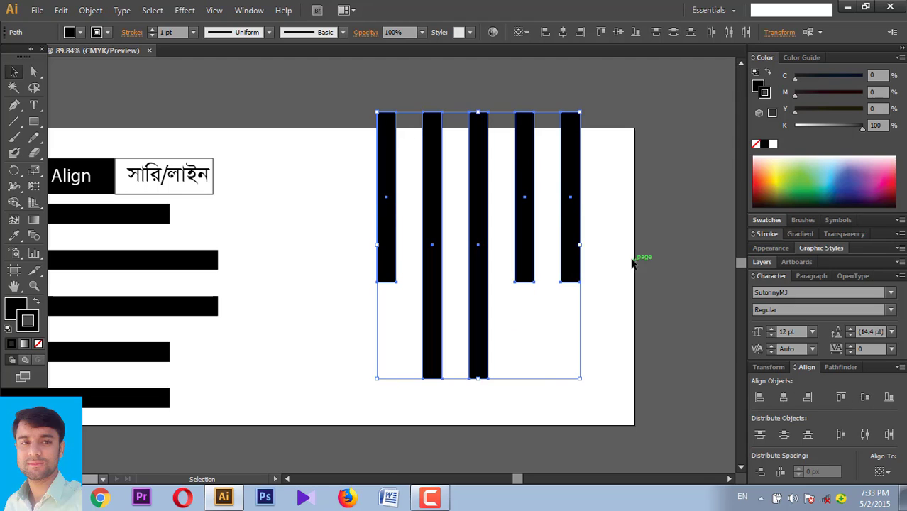
{"action": "key", "text": "ctrl+z"}
- Move the Align title box up above the artboard
{"action": "left_click", "coordinate": [366, 227]}
{"action": "scroll", "coordinate": [365, 227], "scroll_direction": "left", "scroll_amount": 2}
{"action": "scroll", "coordinate": [366, 228], "scroll_direction": "down", "scroll_amount": 1}
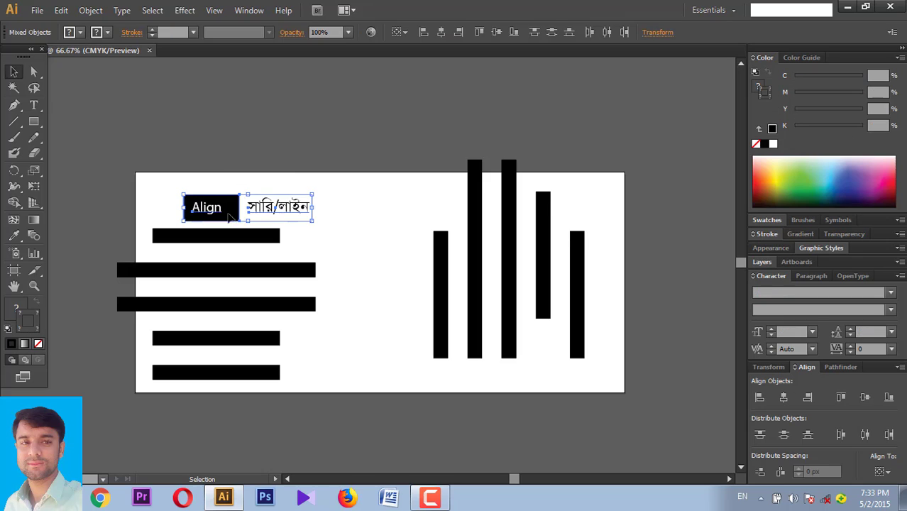
{"action": "left_click_drag", "start_coordinate": [254, 214], "coordinate": [314, 105]}
- Delete all the vertical bars, leaving only the horizontal bars
{"action": "left_click_drag", "start_coordinate": [399, 209], "coordinate": [626, 338]}
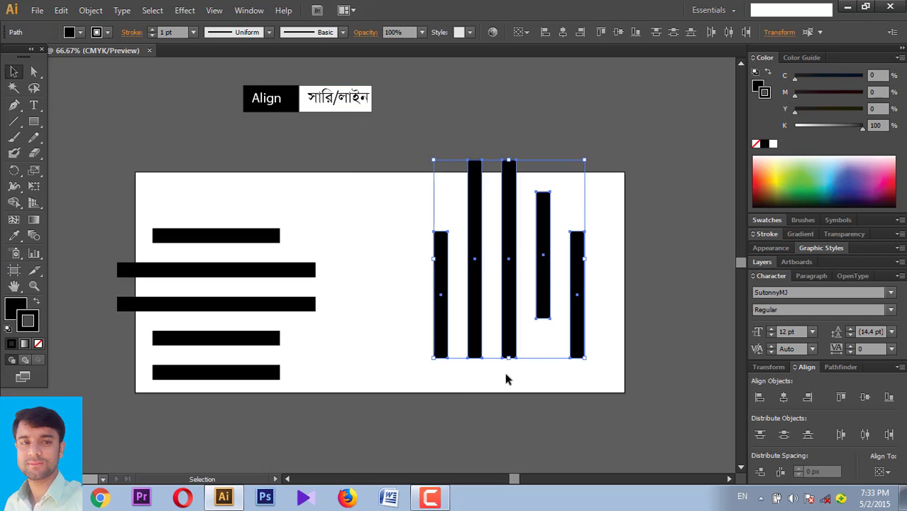
{"action": "key", "text": "Delete"}
{"action": "left_click_drag", "start_coordinate": [436, 395], "coordinate": [116, 261]}
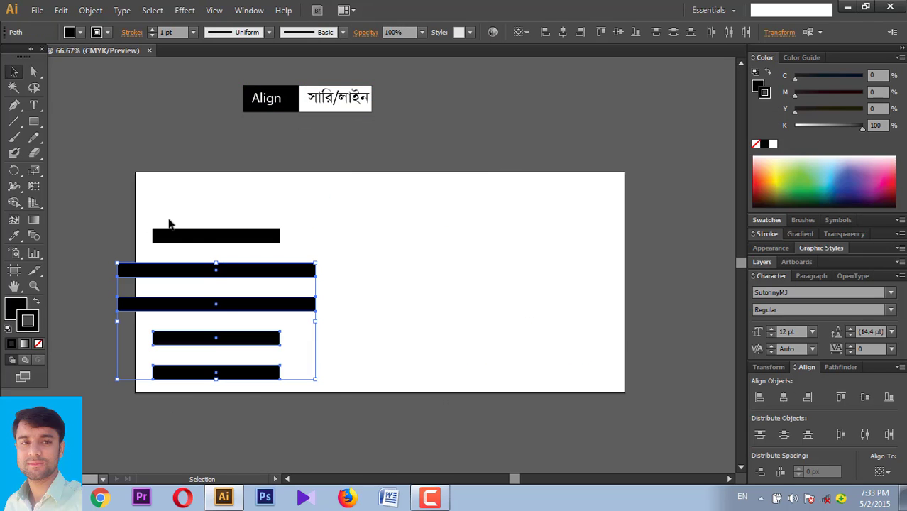
{"action": "left_click_drag", "start_coordinate": [169, 224], "coordinate": [285, 275]}
{"action": "left_click", "coordinate": [605, 381]}
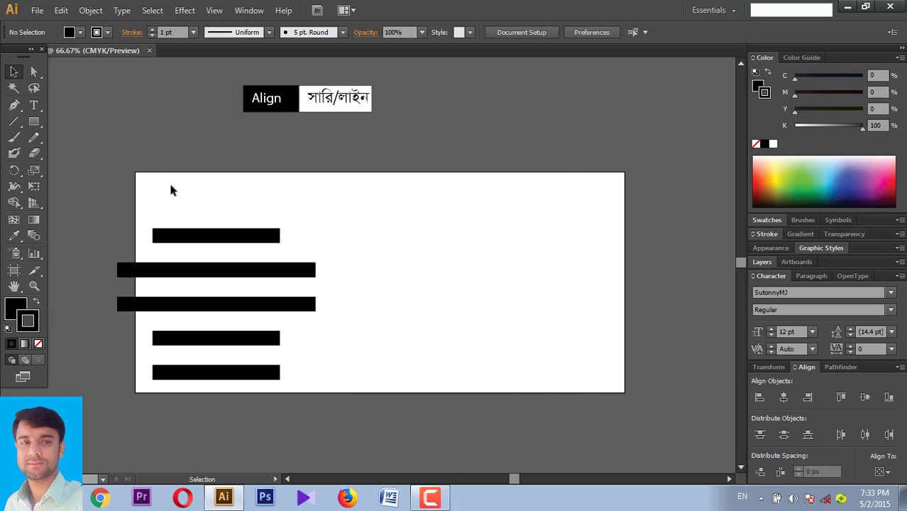
- Shift the five horizontal bars right, then back left, so they sit inside the artboard
{"action": "mouse_move", "coordinate": [142, 210]}
{"action": "left_mouse_down"}
{"action": "mouse_move", "coordinate": [661, 419]}
{"action": "mouse_move", "coordinate": [135, 154]}
{"action": "mouse_move", "coordinate": [275, 346]}
{"action": "mouse_move", "coordinate": [647, 401]}
{"action": "mouse_move", "coordinate": [121, 146]}
{"action": "left_mouse_up"}
{"action": "left_click_drag", "start_coordinate": [177, 188], "coordinate": [239, 434]}
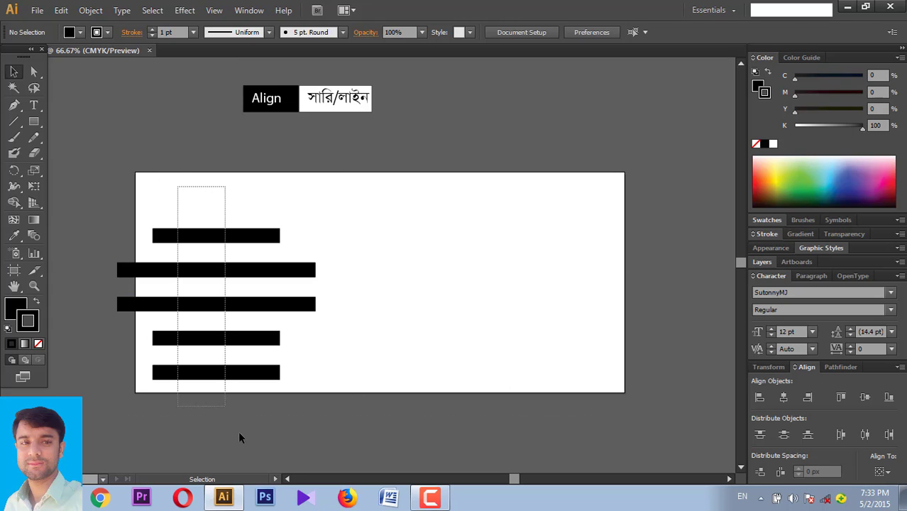
{"action": "left_click", "coordinate": [449, 186]}
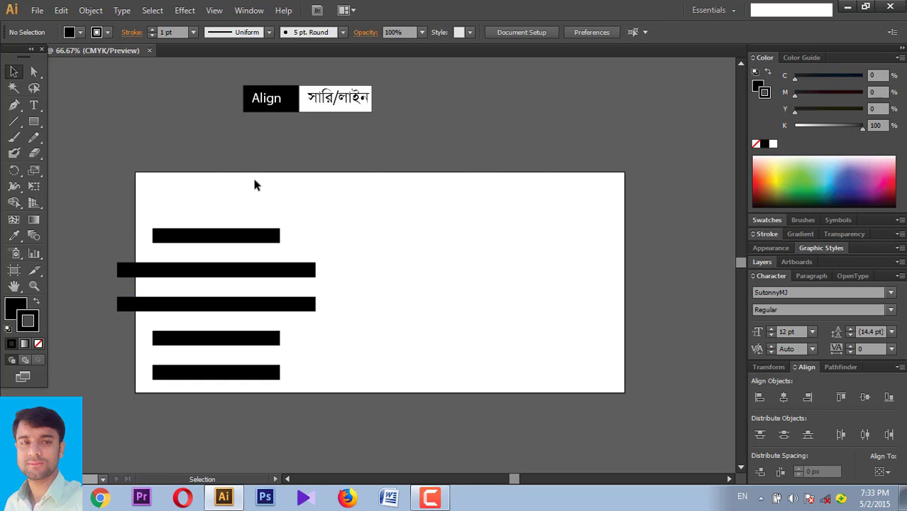
{"action": "left_click_drag", "start_coordinate": [217, 169], "coordinate": [228, 323]}
{"action": "left_click_drag", "start_coordinate": [211, 278], "coordinate": [367, 253]}
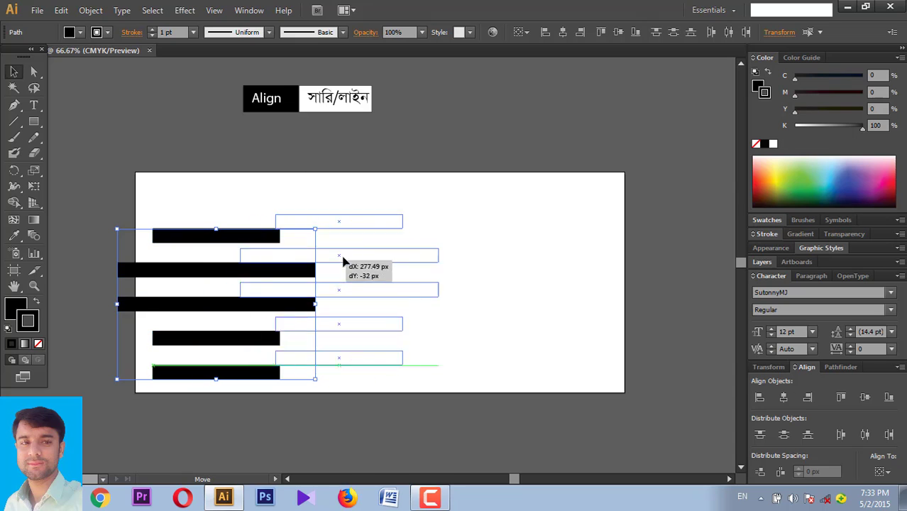
{"action": "mouse_move", "coordinate": [549, 377]}
{"action": "left_mouse_down"}
{"action": "mouse_move", "coordinate": [282, 219]}
{"action": "mouse_move", "coordinate": [265, 196]}
{"action": "mouse_move", "coordinate": [381, 282]}
{"action": "left_mouse_up"}
{"action": "left_click", "coordinate": [263, 174]}
{"action": "left_click_drag", "start_coordinate": [382, 250], "coordinate": [304, 250]}
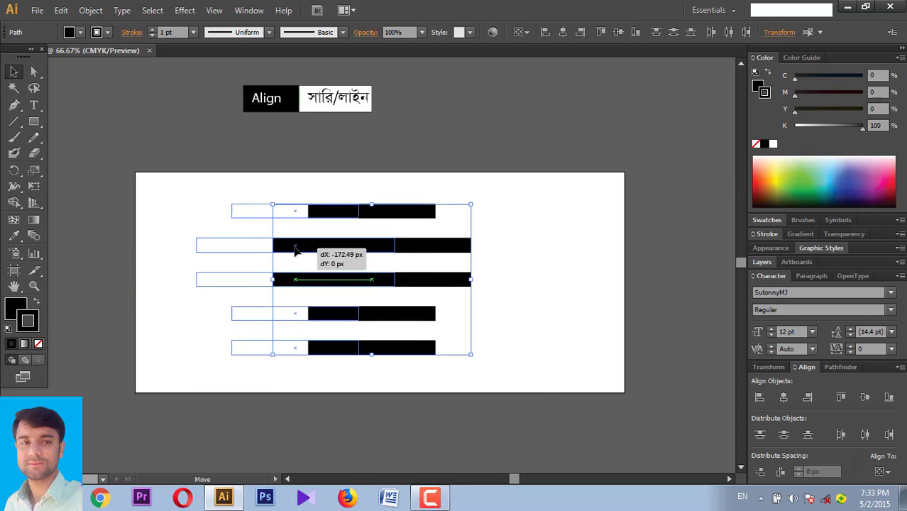
{"action": "left_click", "coordinate": [510, 296]}
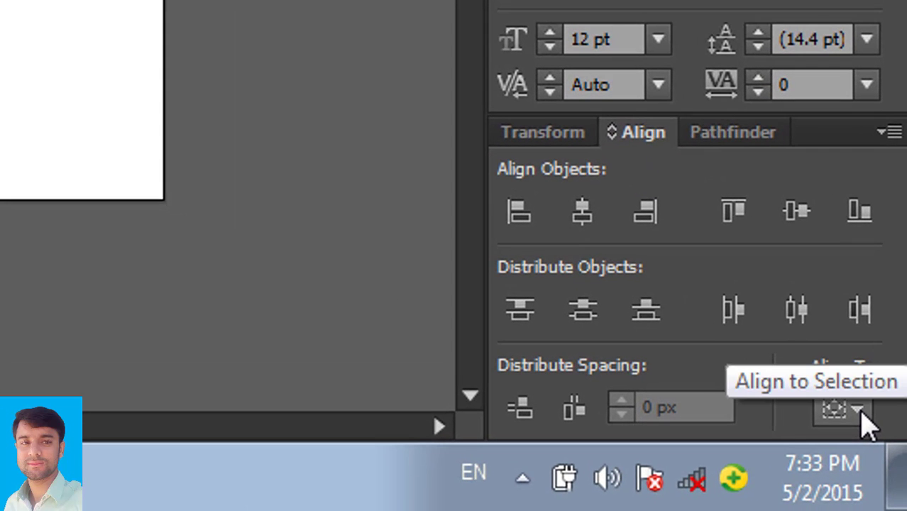
- Set Align To to Align to Artboard and centre the five bars horizontally on it
{"action": "left_click", "coordinate": [863, 420]}
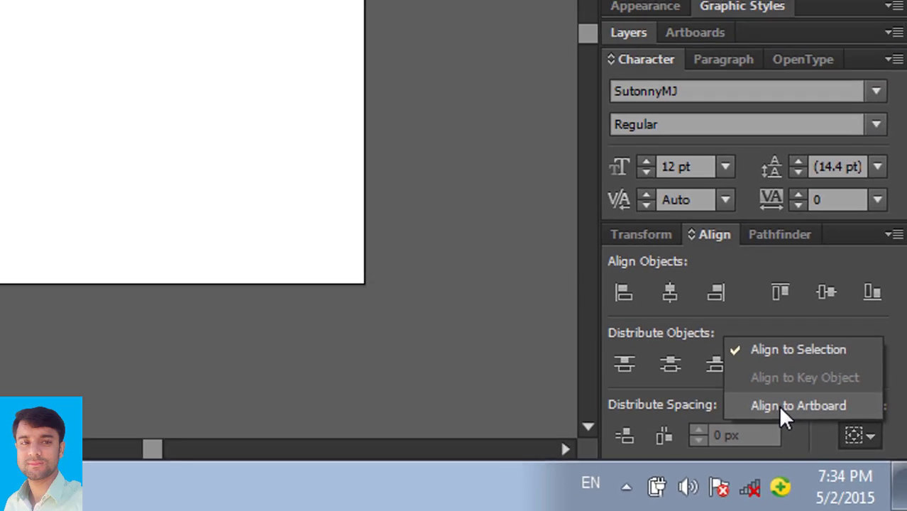
{"action": "left_click", "coordinate": [738, 383]}
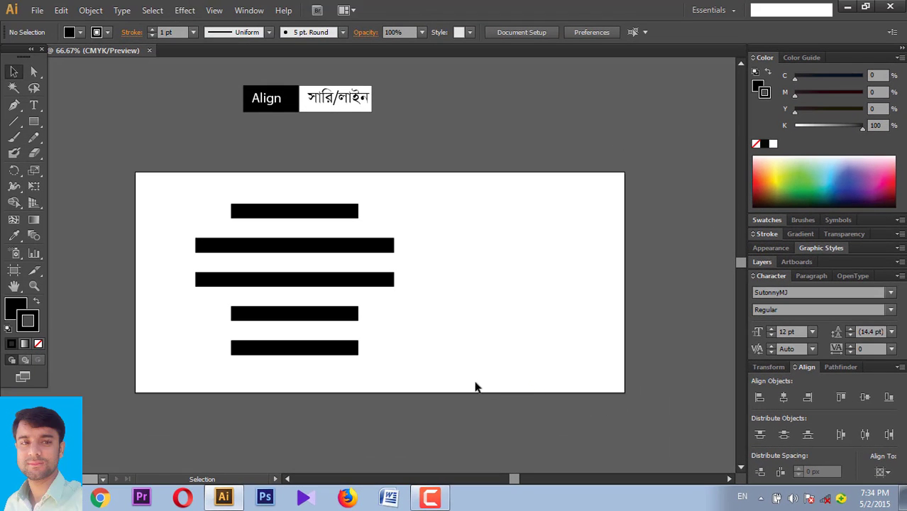
{"action": "left_click_drag", "start_coordinate": [533, 403], "coordinate": [195, 180]}
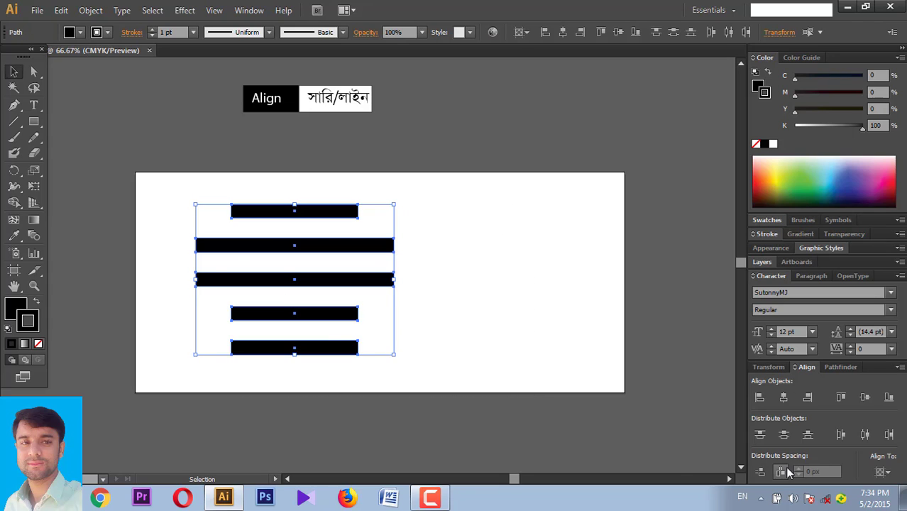
{"action": "left_click", "coordinate": [785, 397]}
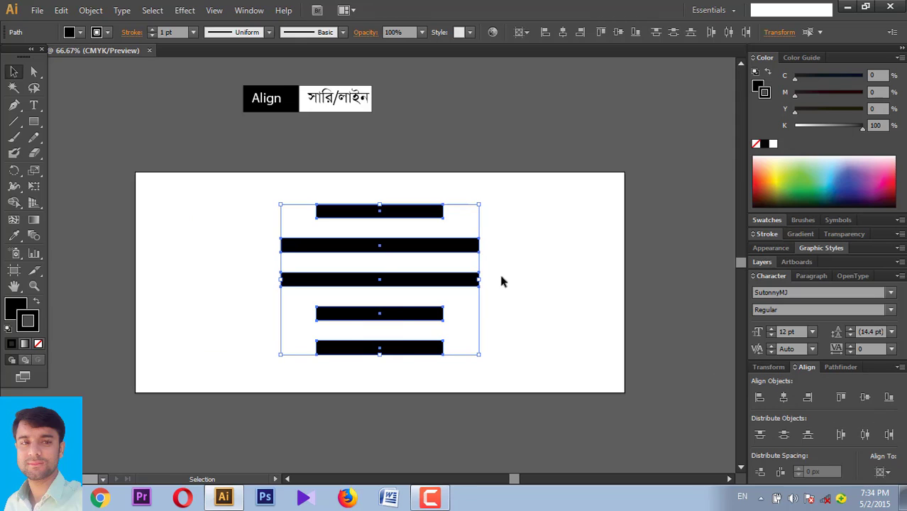
- Align the five bars to the artboard's left edge, then its right edge
{"action": "left_click", "coordinate": [221, 213]}
{"action": "left_click_drag", "start_coordinate": [213, 186], "coordinate": [419, 391]}
{"action": "left_click", "coordinate": [760, 398]}
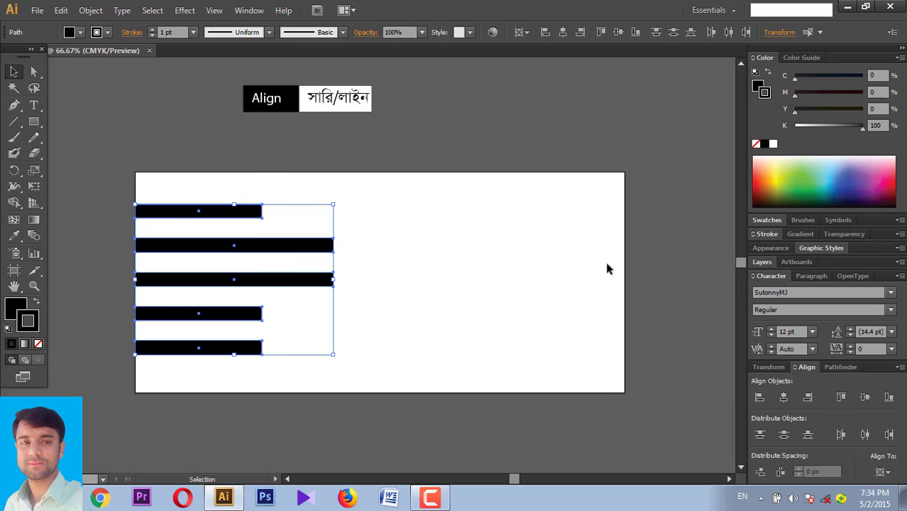
{"action": "left_click", "coordinate": [808, 398]}
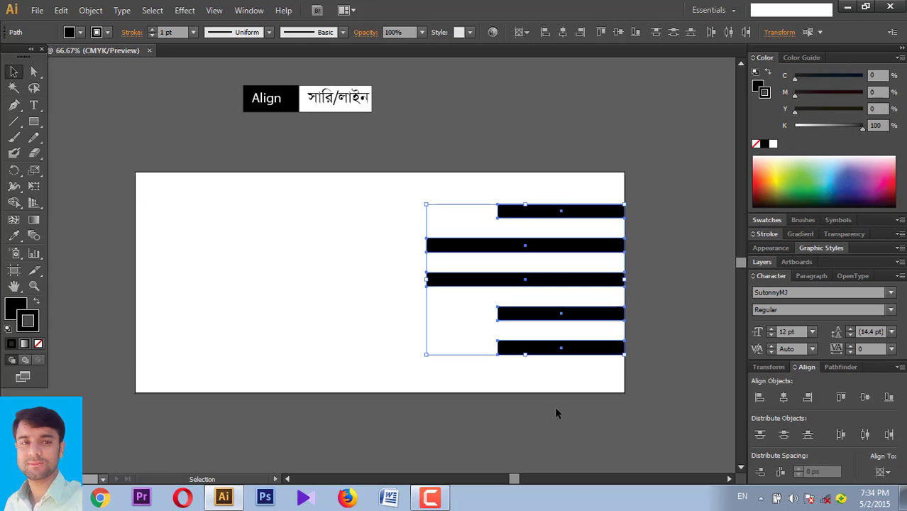
{"action": "left_click", "coordinate": [558, 420]}
{"action": "left_click_drag", "start_coordinate": [572, 351], "coordinate": [516, 316]}
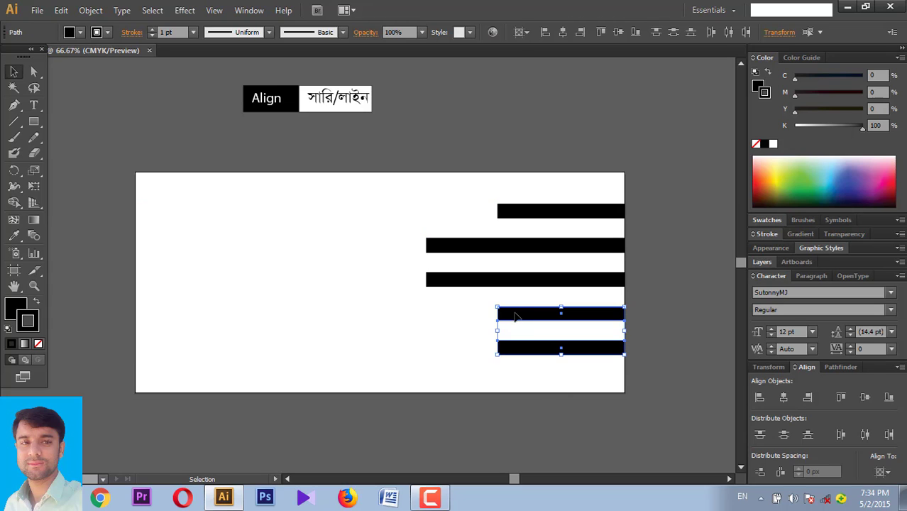
- Delete the extra bars and try vertical centre, top and bottom alignment on the remaining bar
{"action": "key", "text": "Delete"}
{"action": "left_click_drag", "start_coordinate": [596, 281], "coordinate": [598, 323]}
{"action": "left_click_drag", "start_coordinate": [611, 376], "coordinate": [630, 303]}
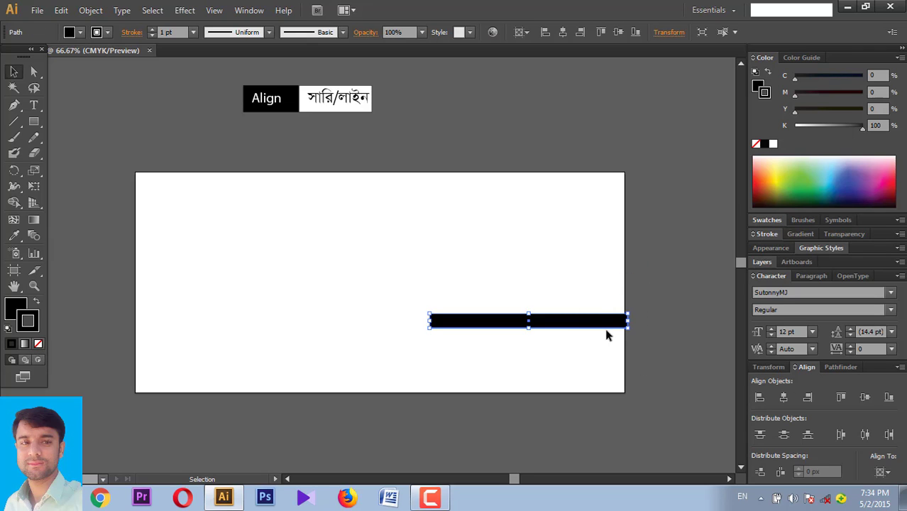
{"action": "left_click", "coordinate": [866, 398]}
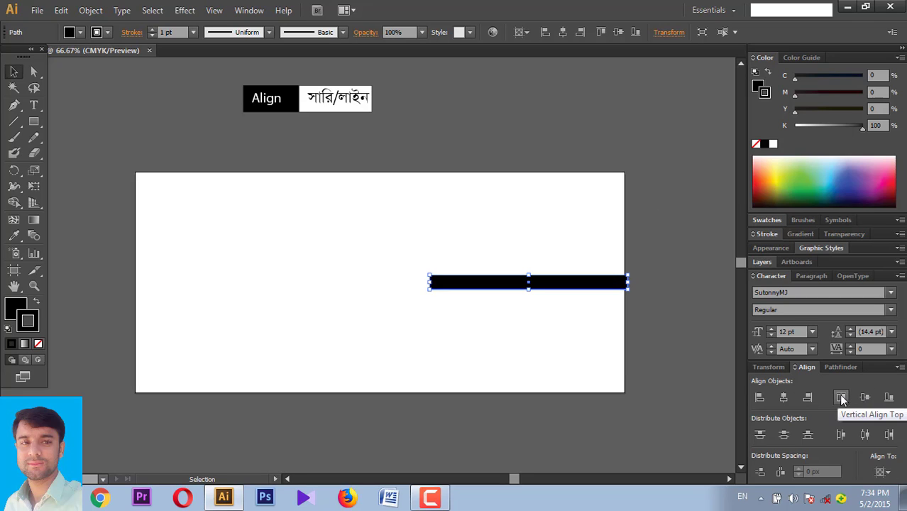
{"action": "left_click", "coordinate": [842, 398]}
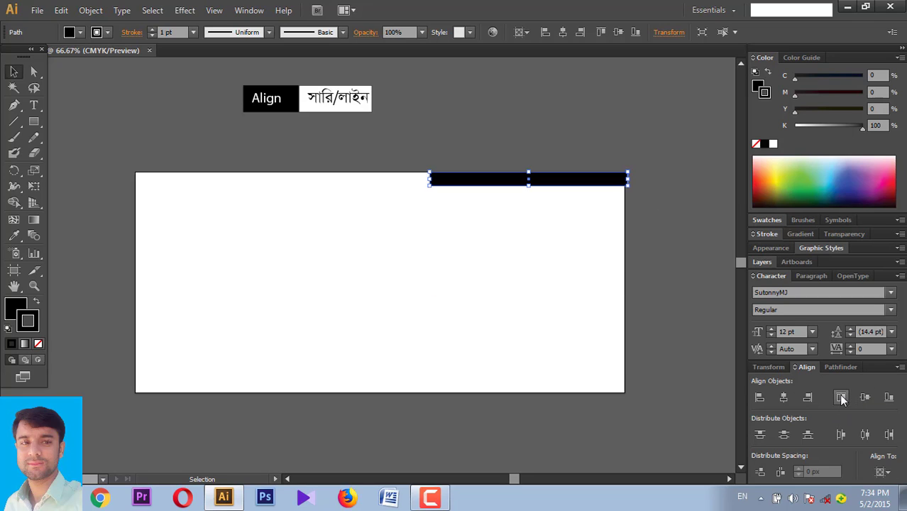
{"action": "left_click", "coordinate": [890, 399]}
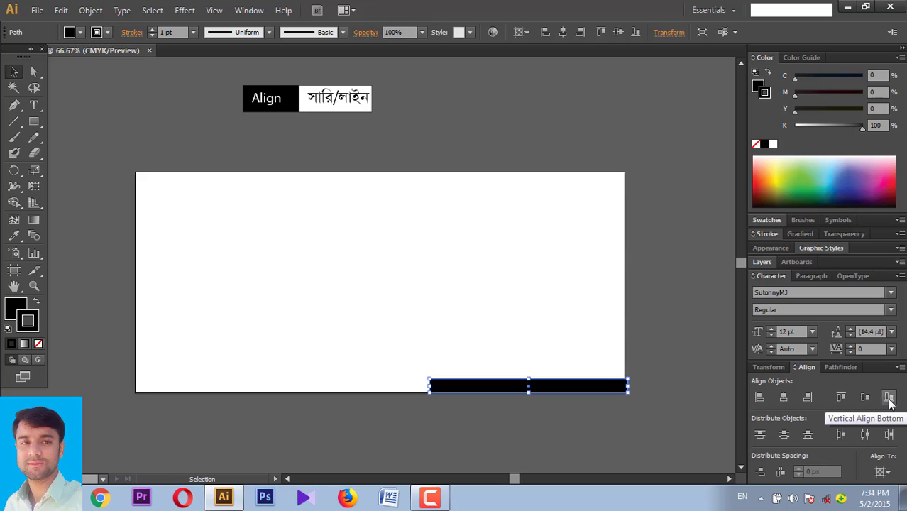
- Align the bar to the artboard's right edge, then its left edge and vertical centre
{"action": "left_click", "coordinate": [814, 401]}
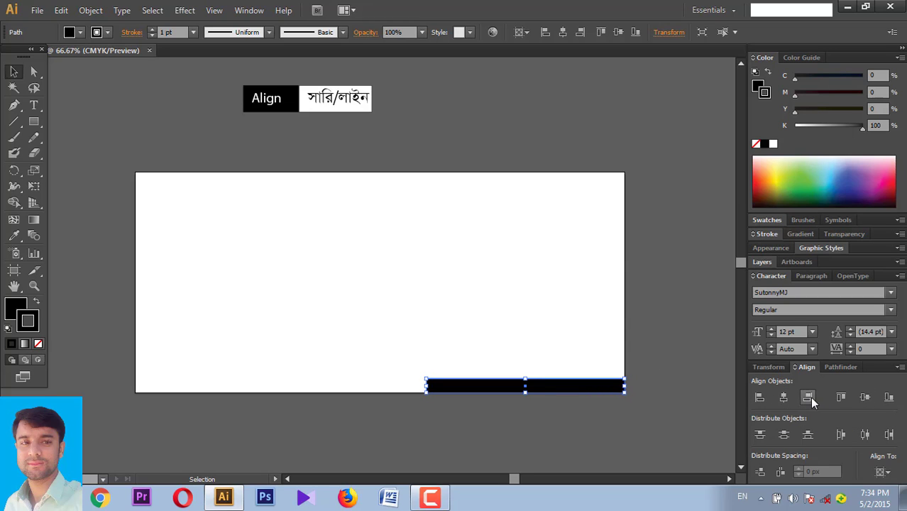
{"action": "left_click", "coordinate": [759, 399]}
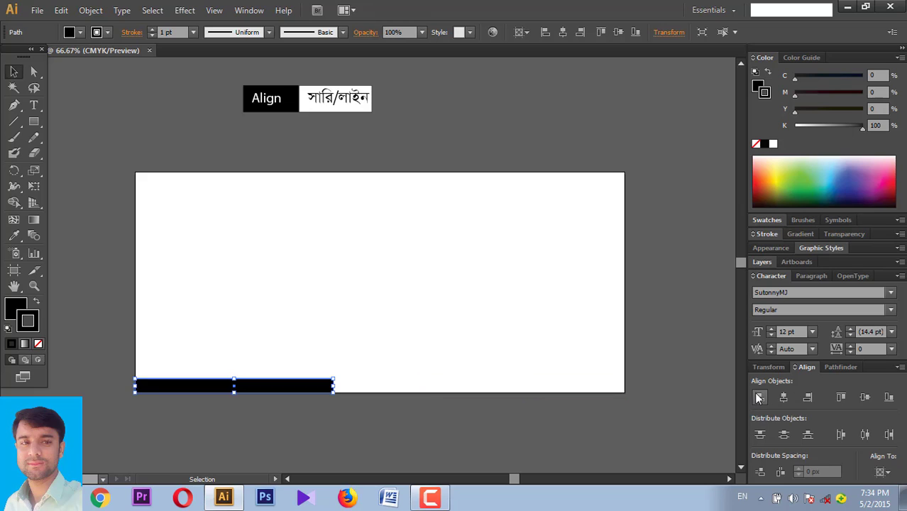
{"action": "left_click_drag", "start_coordinate": [400, 422], "coordinate": [152, 295]}
{"action": "left_click", "coordinate": [865, 398]}
{"action": "left_click", "coordinate": [438, 389]}
{"action": "mouse_move", "coordinate": [436, 377]}
{"action": "left_mouse_down"}
{"action": "mouse_move", "coordinate": [242, 240]}
{"action": "mouse_move", "coordinate": [296, 324]}
{"action": "mouse_move", "coordinate": [247, 246]}
{"action": "left_mouse_up"}
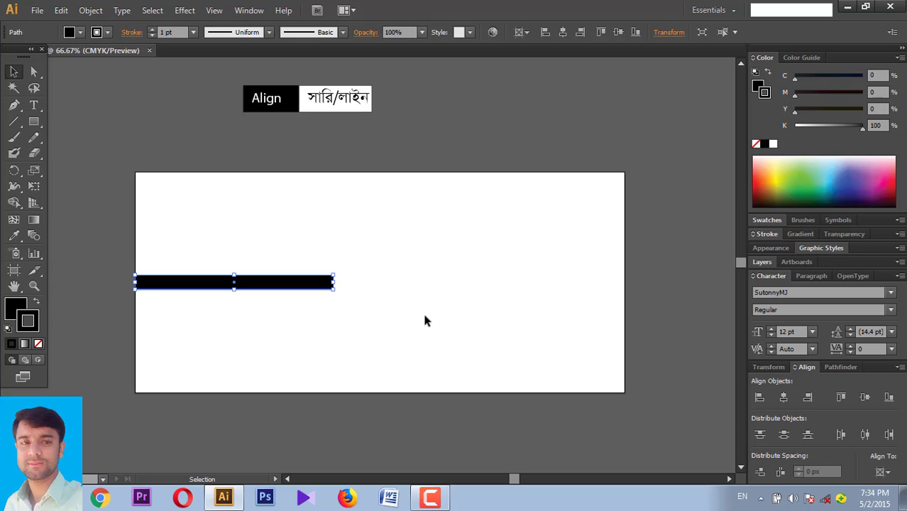
- Restore the five bars, move them right and down, and test then undo horizontal centring
{"action": "key", "text": "ctrl+z"}
{"action": "key", "text": "ctrl+shift+z"}
{"action": "key", "text": "ctrl+shift+z"}
{"action": "key", "text": "ctrl+shift+z"}
{"action": "key", "text": "ctrl+shift+z"}
{"action": "key", "text": "ctrl+shift+z"}
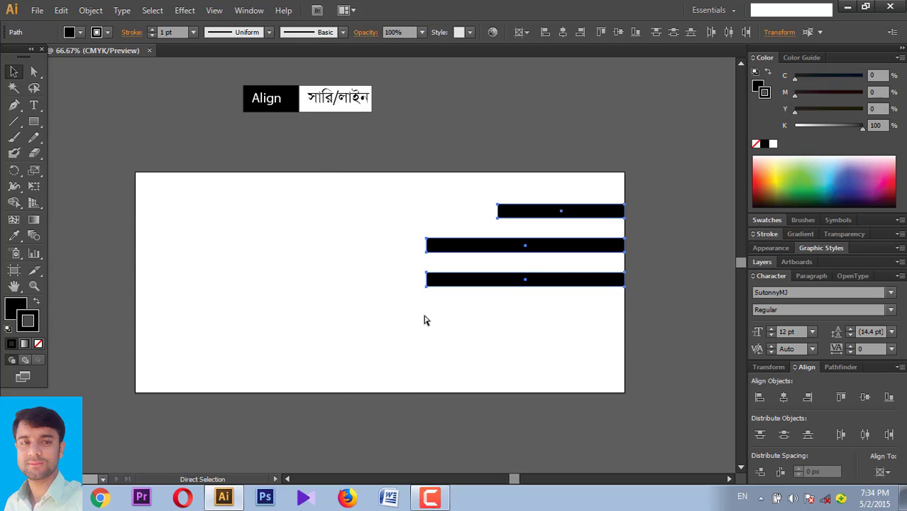
{"action": "key", "text": "ctrl+shift+z"}
{"action": "left_click_drag", "start_coordinate": [363, 347], "coordinate": [174, 208]}
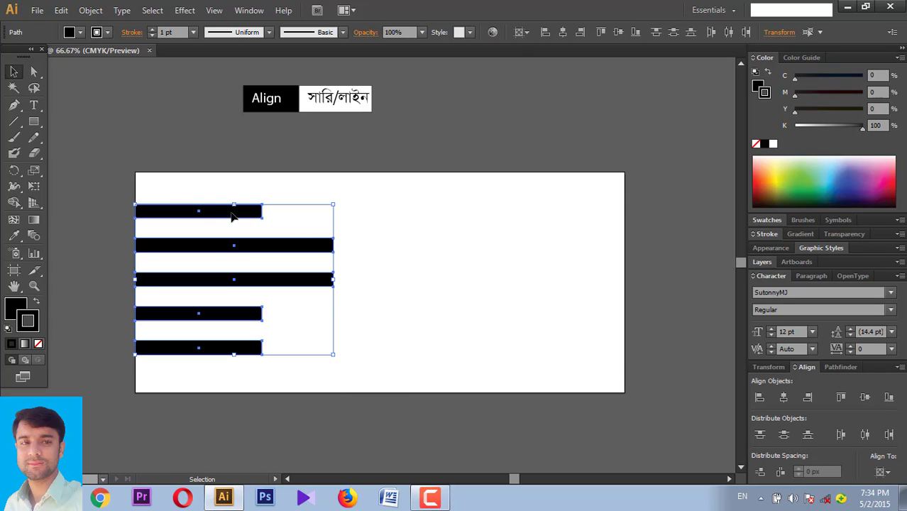
{"action": "mouse_move", "coordinate": [240, 212]}
{"action": "left_mouse_down"}
{"action": "mouse_move", "coordinate": [338, 232]}
{"action": "mouse_move", "coordinate": [346, 243]}
{"action": "left_mouse_up"}
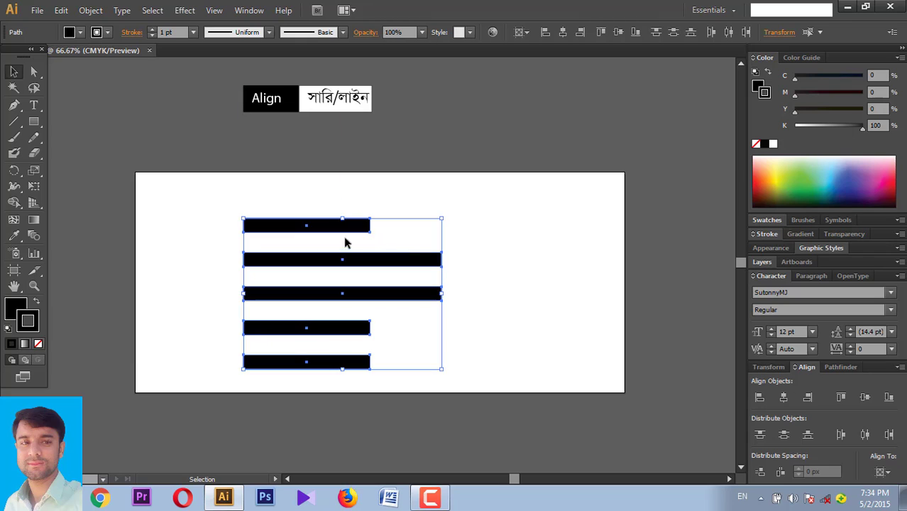
{"action": "left_click", "coordinate": [783, 399]}
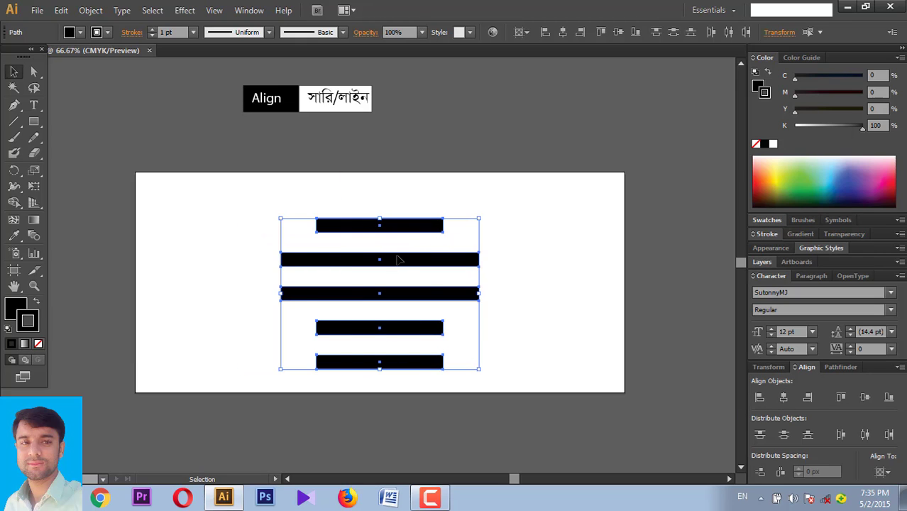
{"action": "key", "text": "ctrl+z"}
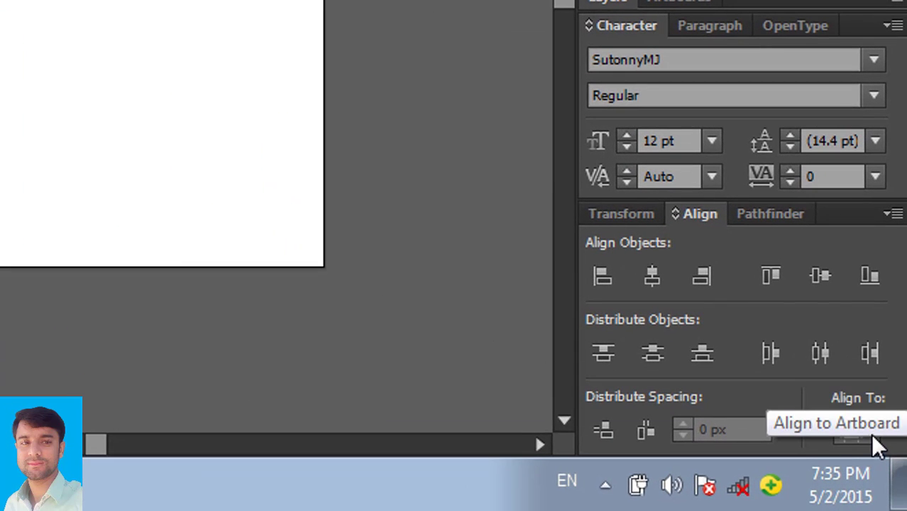
- Set Align To back to Align to Selection and select all five bars
{"action": "left_click", "coordinate": [873, 436]}
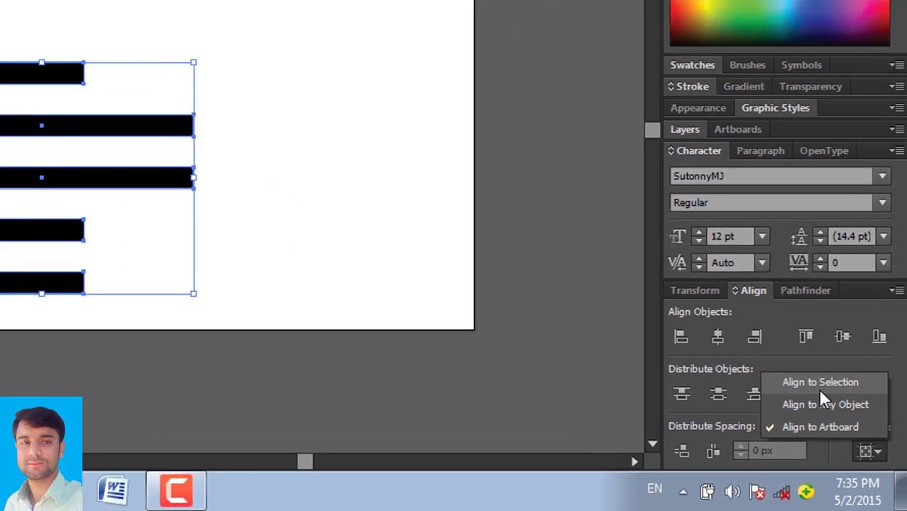
{"action": "left_click", "coordinate": [820, 383]}
{"action": "left_click_drag", "start_coordinate": [569, 383], "coordinate": [202, 178]}
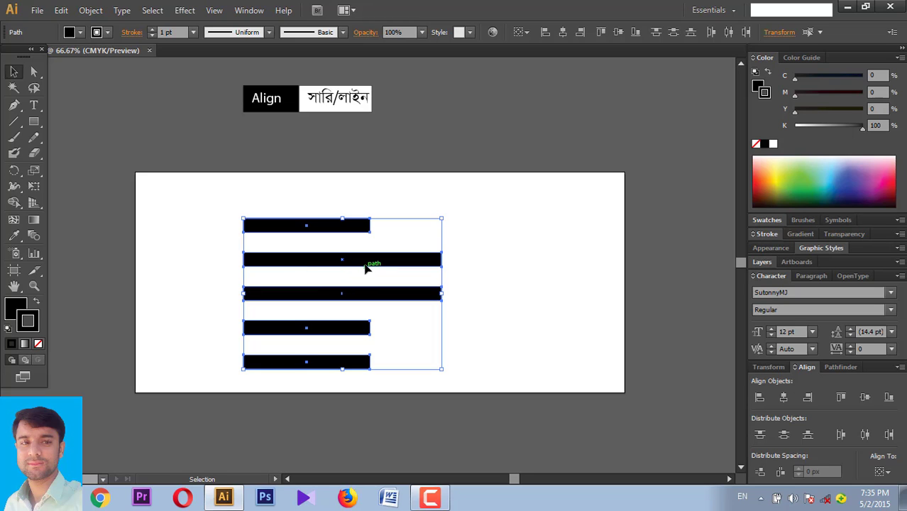
- Shift the fourth bar right and left-align all bars to it as the key object
{"action": "left_click", "coordinate": [482, 369]}
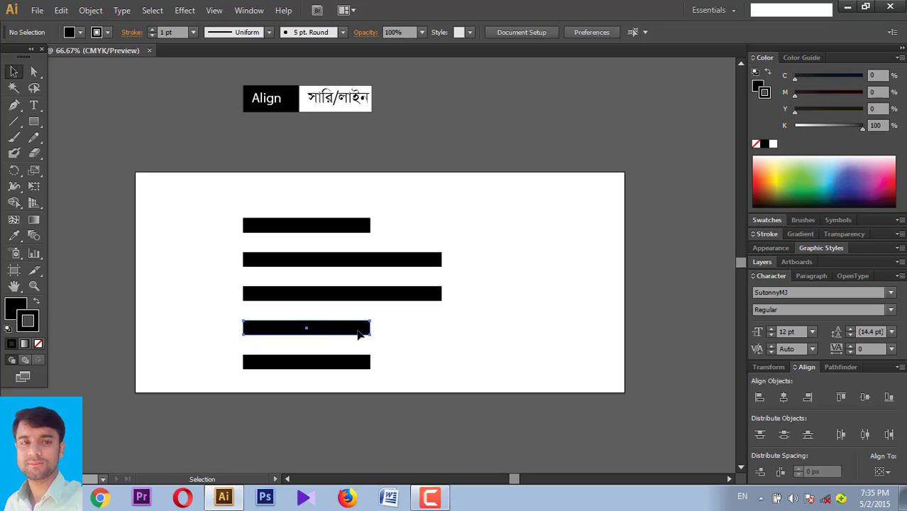
{"action": "left_click_drag", "start_coordinate": [336, 331], "coordinate": [383, 334]}
{"action": "key", "text": "ctrl+a"}
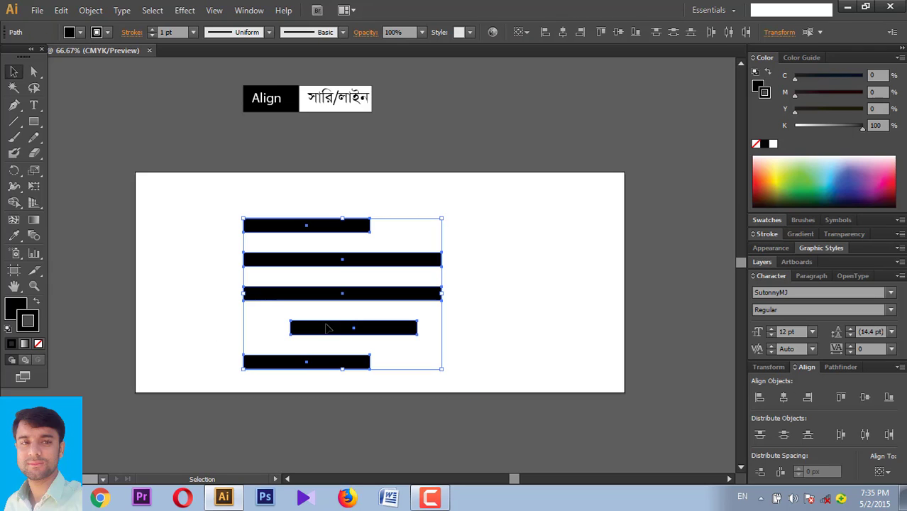
{"action": "left_click", "coordinate": [327, 330]}
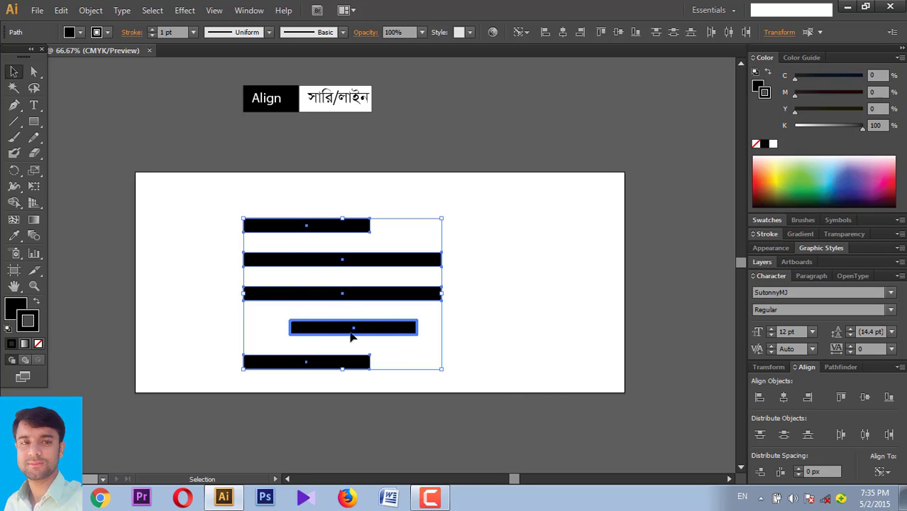
{"action": "left_click", "coordinate": [761, 399]}
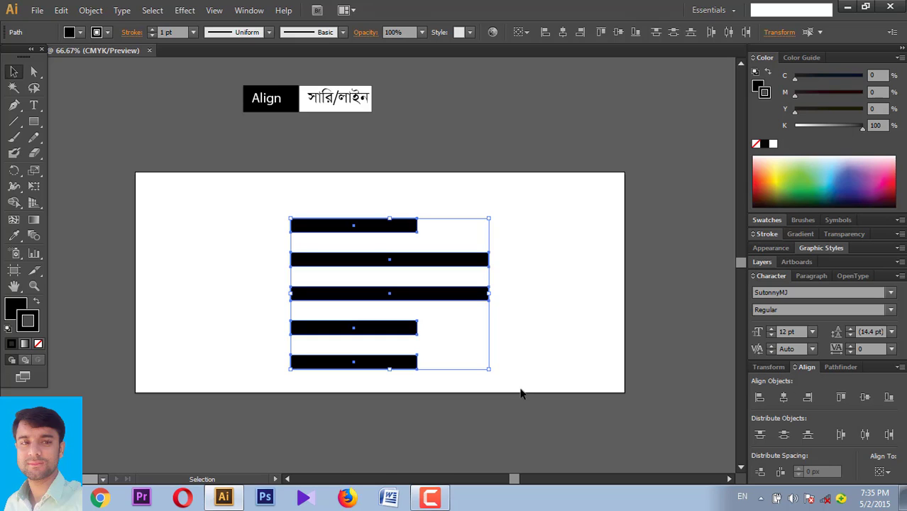
- Place the Align title box directly above the bars
{"action": "left_click_drag", "start_coordinate": [521, 391], "coordinate": [242, 193]}
{"action": "left_click", "coordinate": [339, 110]}
{"action": "left_click_drag", "start_coordinate": [340, 110], "coordinate": [371, 211]}
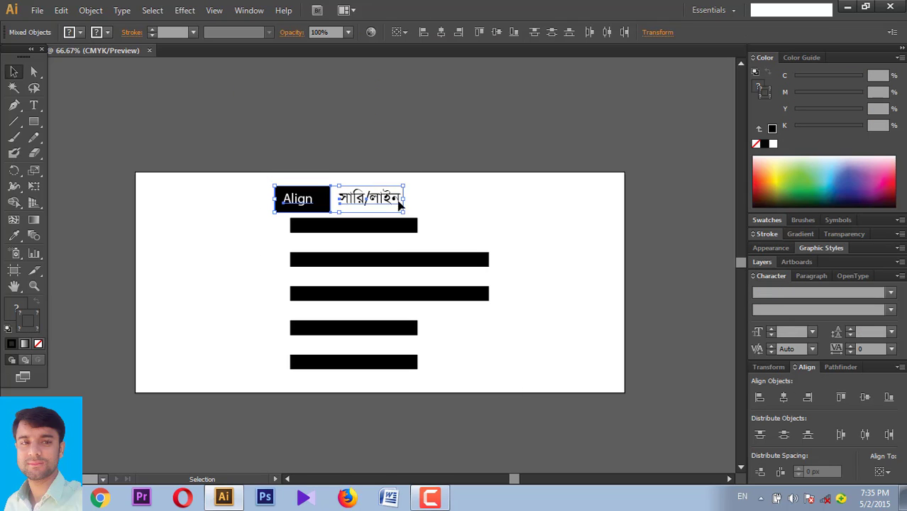
{"action": "left_click", "coordinate": [459, 210]}
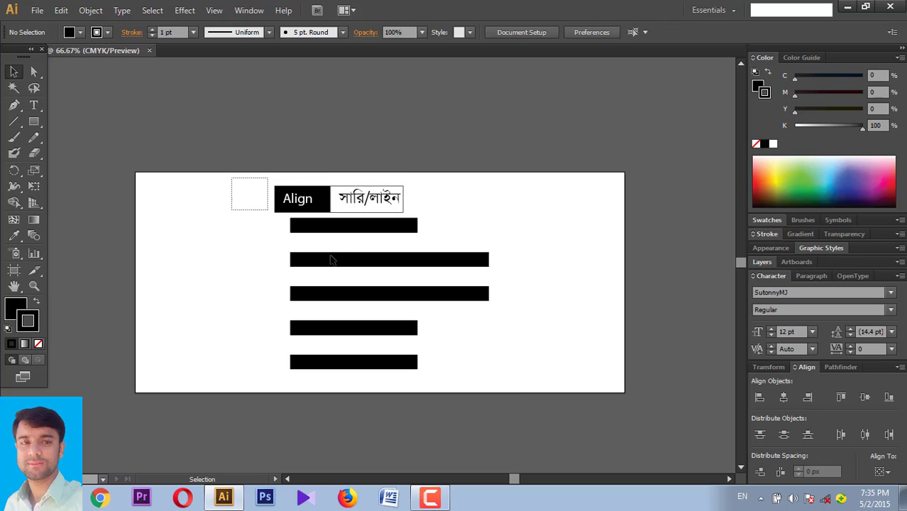